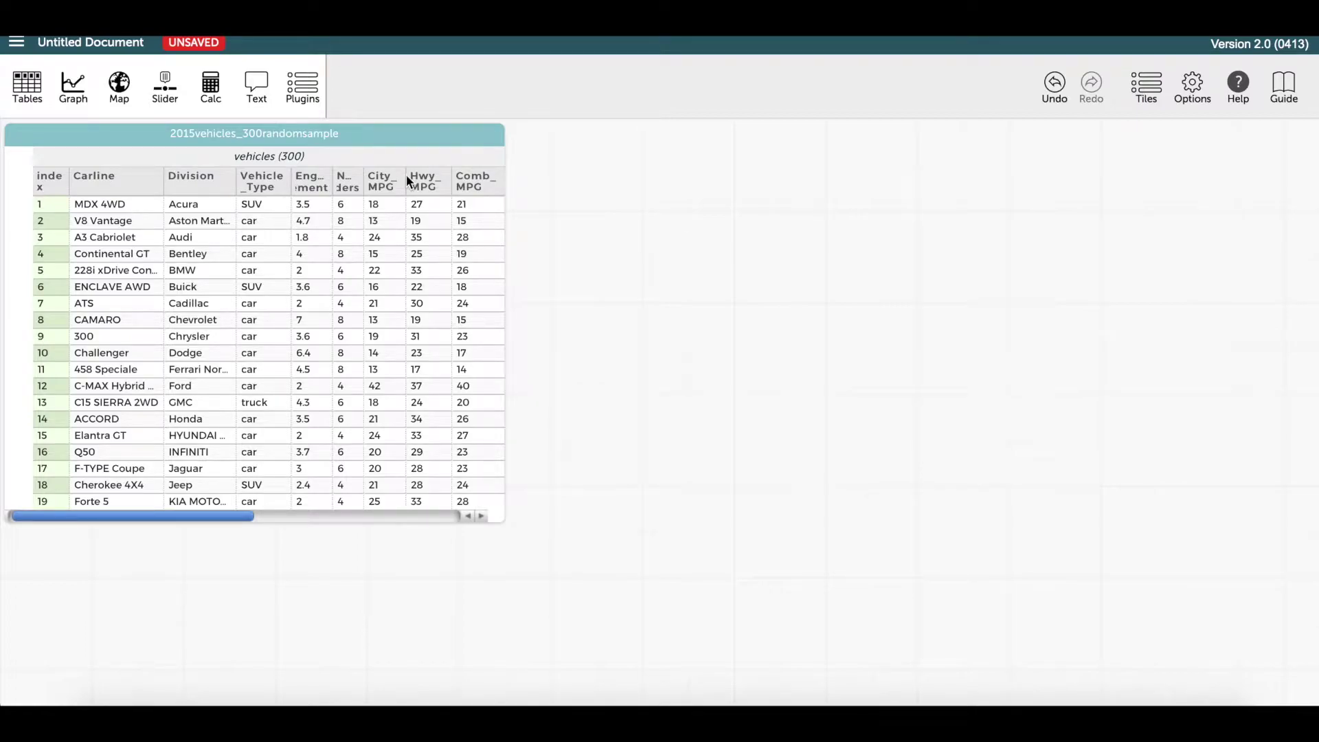
# Sort the vehicles alphabetically (A to Z) by Carline
pyautogui.click(133, 183)
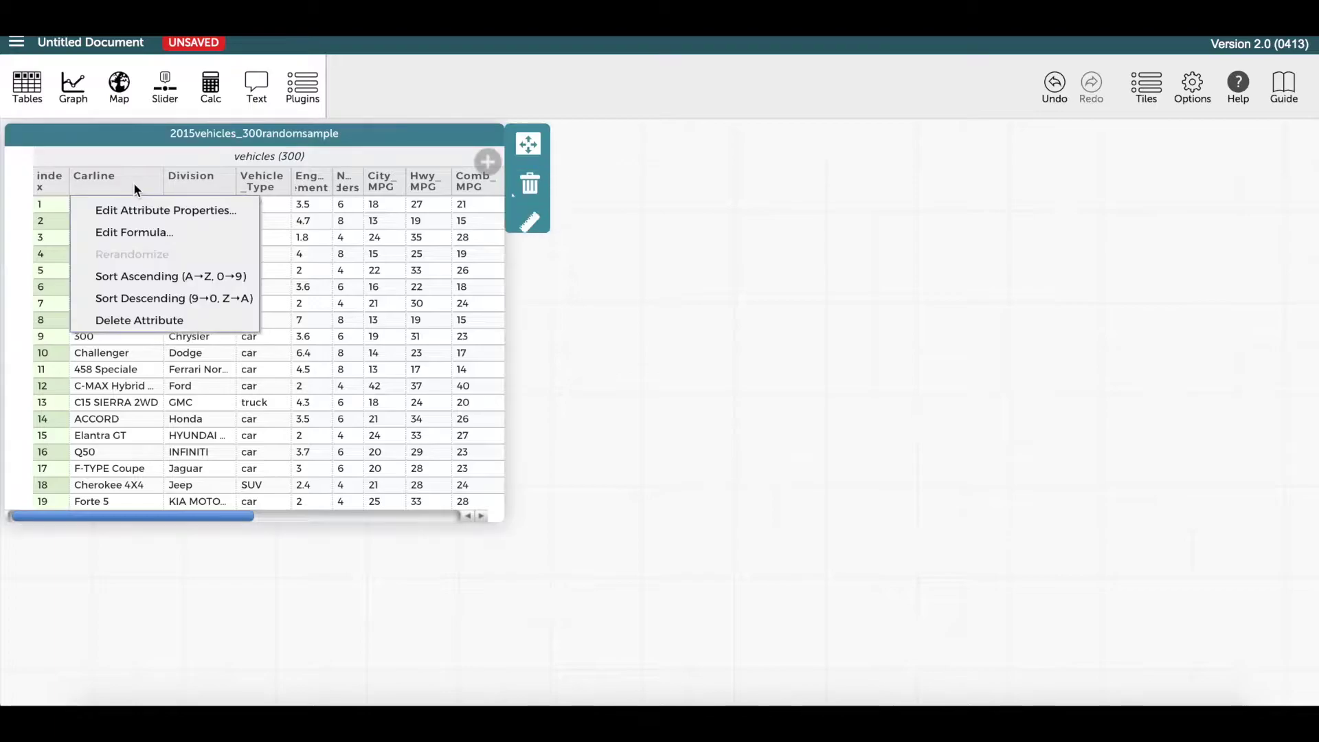
pyautogui.click(178, 277)
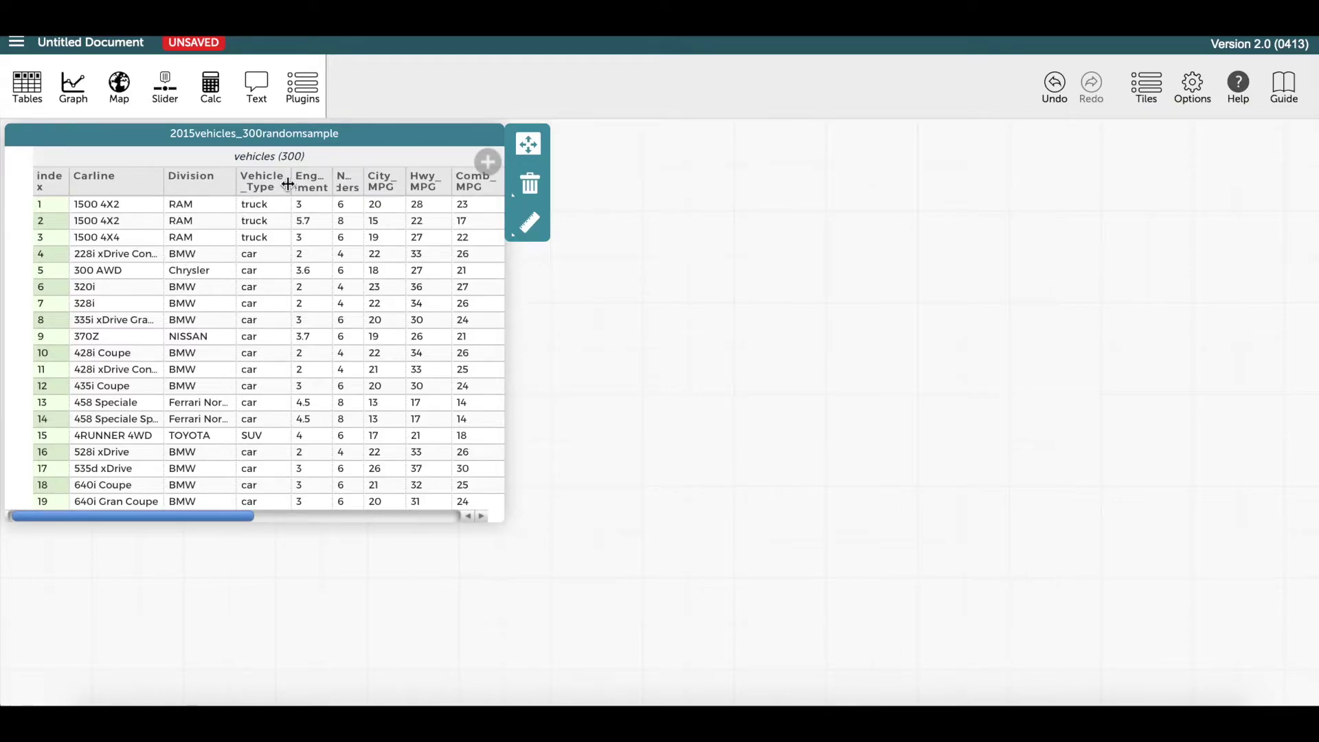
pyautogui.press('ctrl+super+d')
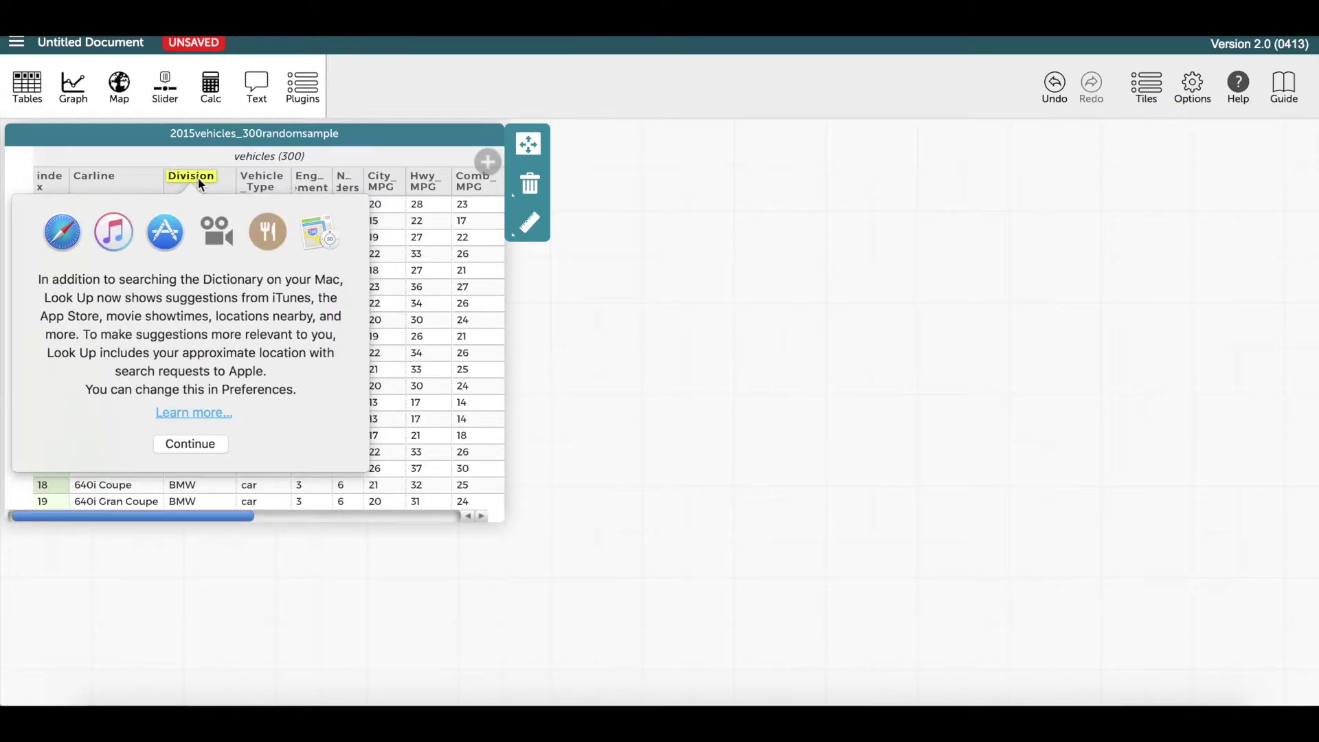
pyautogui.click(206, 176)
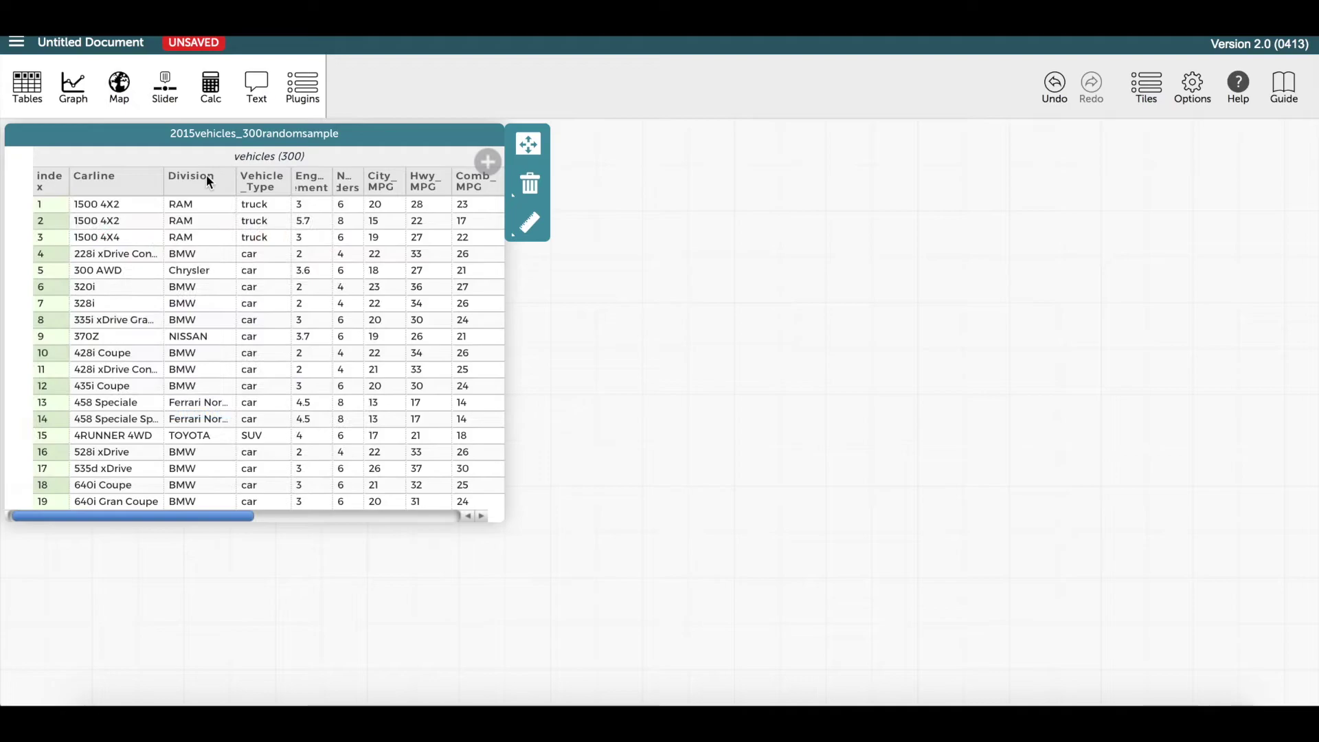
# Group vehicles into a Division collection, highlight the Cadillac rows, then move Division back
pyautogui.moveTo(204, 177); pyautogui.dragTo(18, 176)
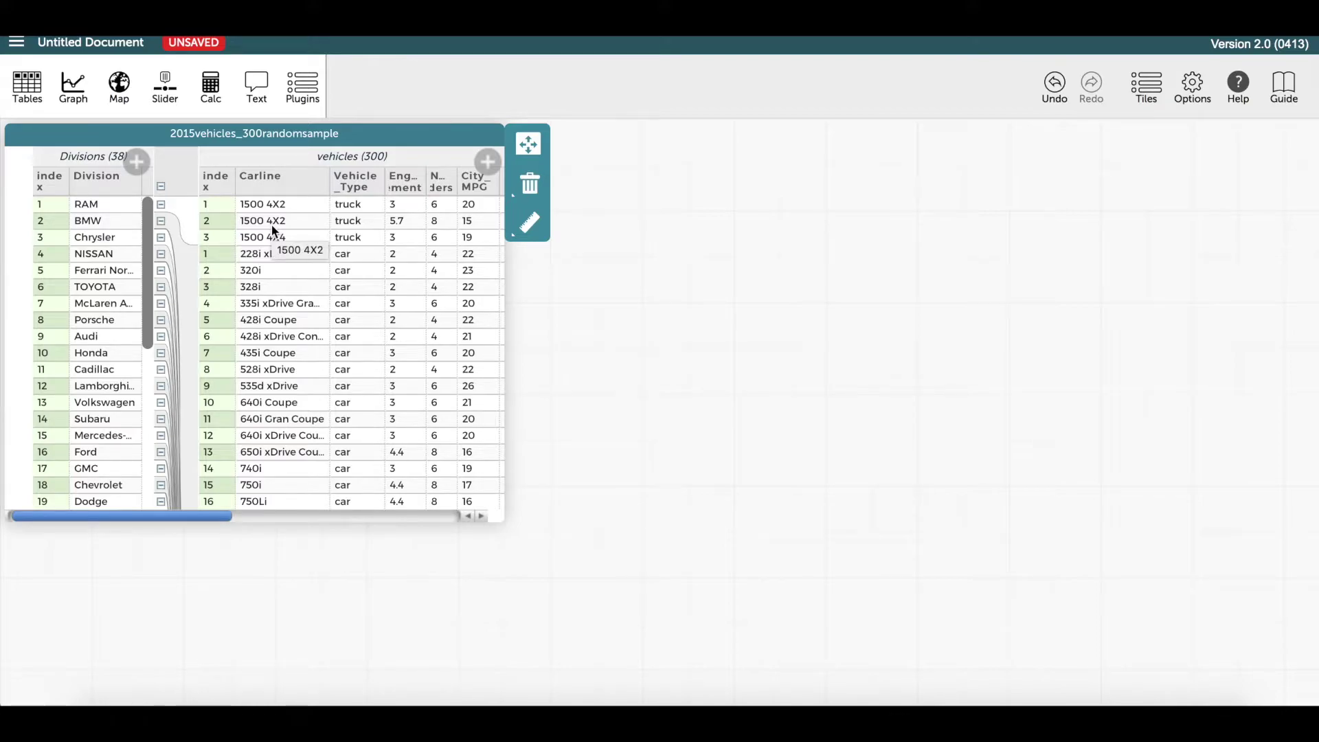
pyautogui.click(103, 371)
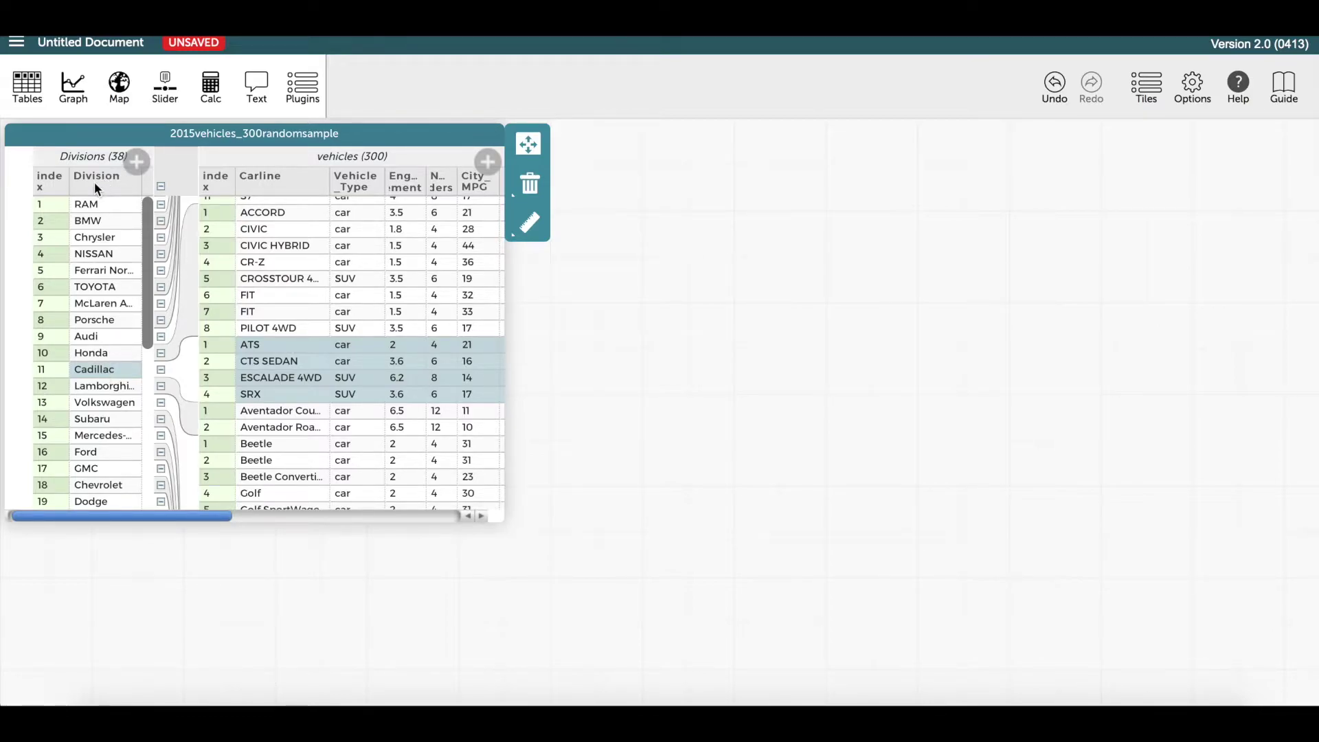
pyautogui.moveTo(97, 177); pyautogui.dragTo(376, 183)
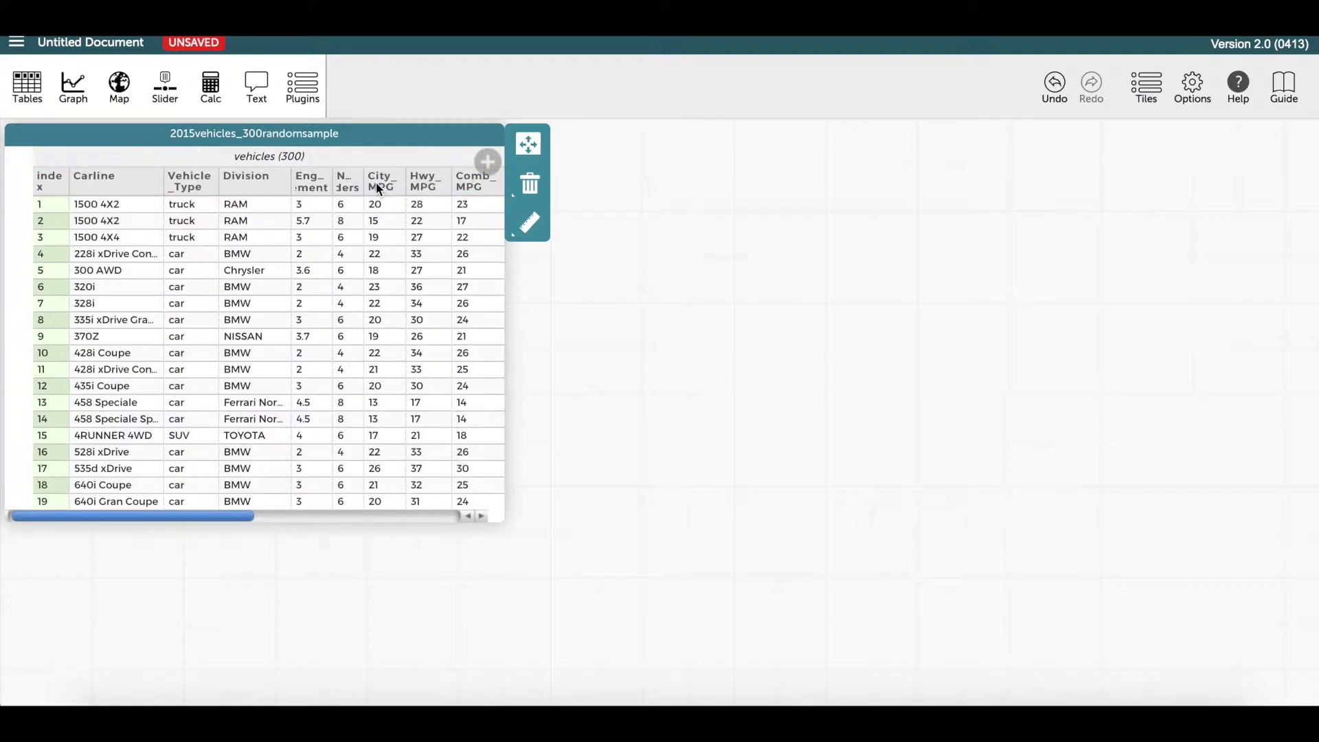
# Add an enlarged City_MPG dot plot and briefly select vehicles with 30+ mpg
pyautogui.click(71, 87)
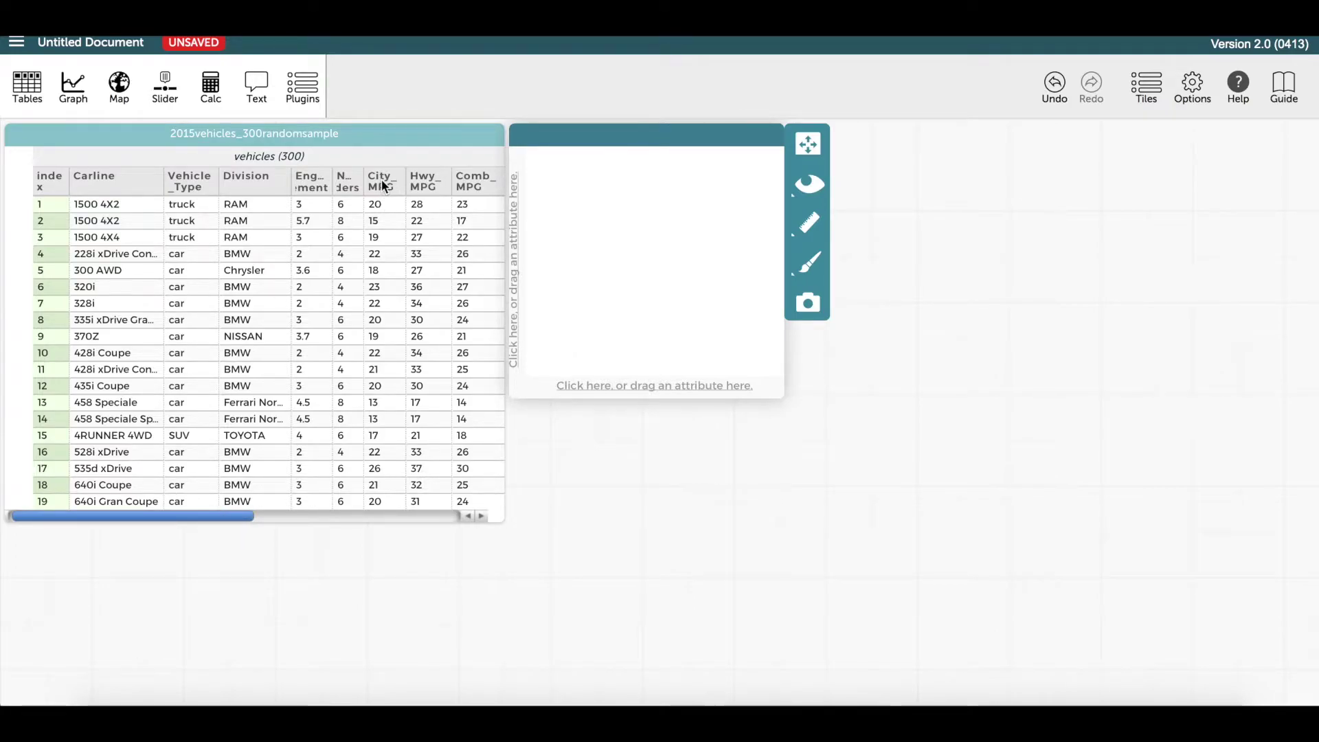
pyautogui.moveTo(381, 178); pyautogui.dragTo(626, 386)
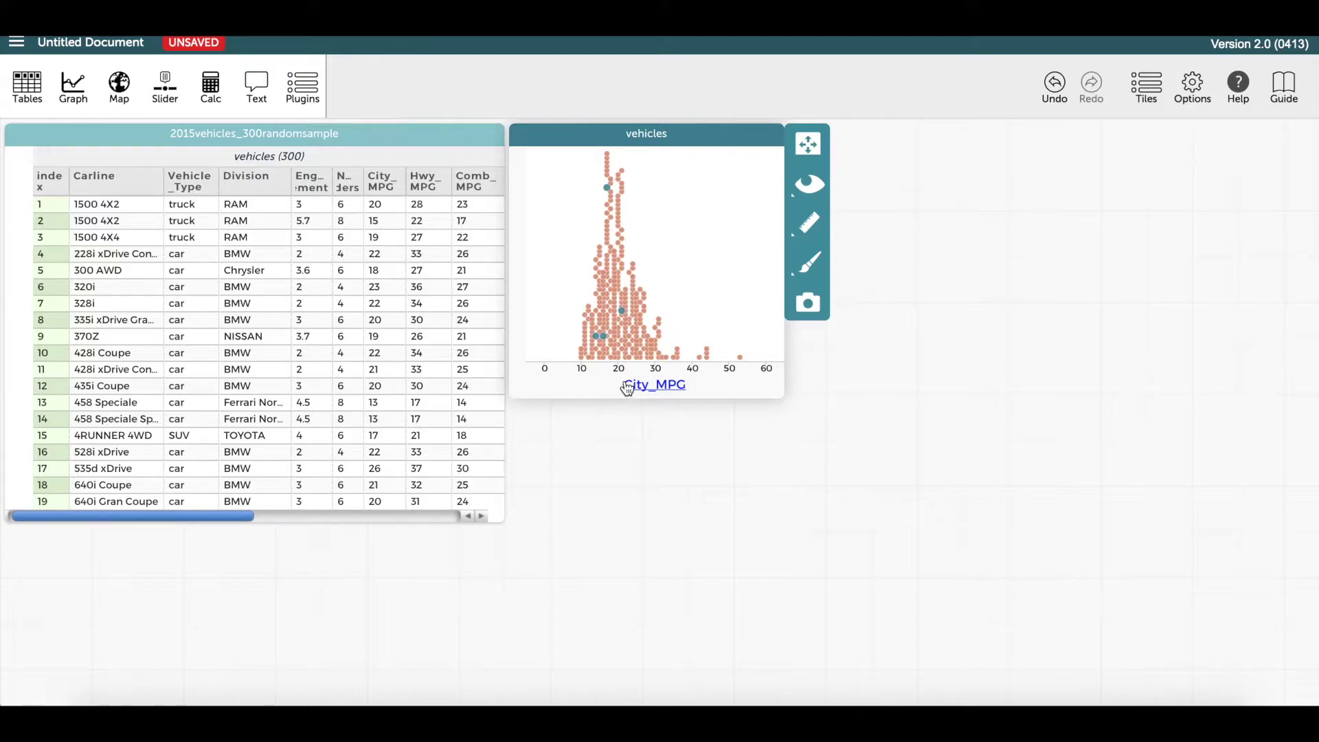
pyautogui.moveTo(778, 397); pyautogui.dragTo(857, 476)
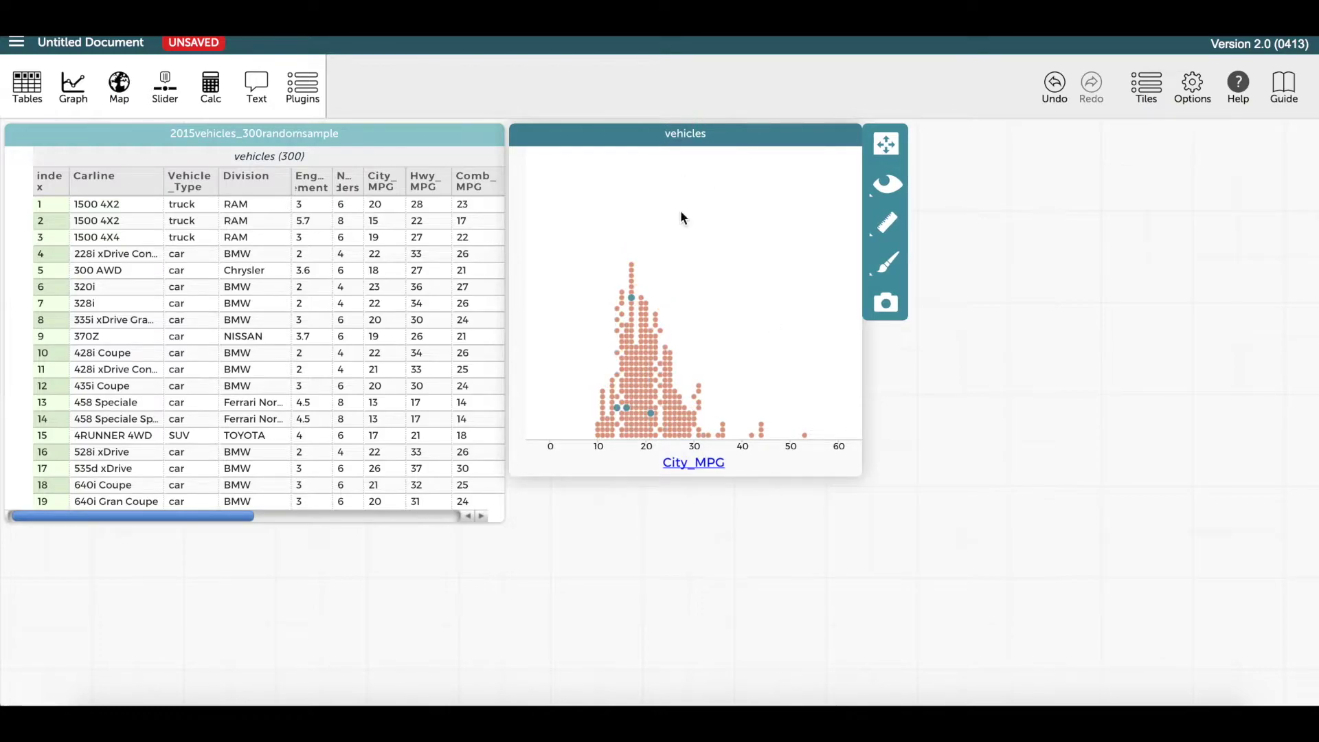
pyautogui.moveTo(692, 368); pyautogui.dragTo(838, 468)
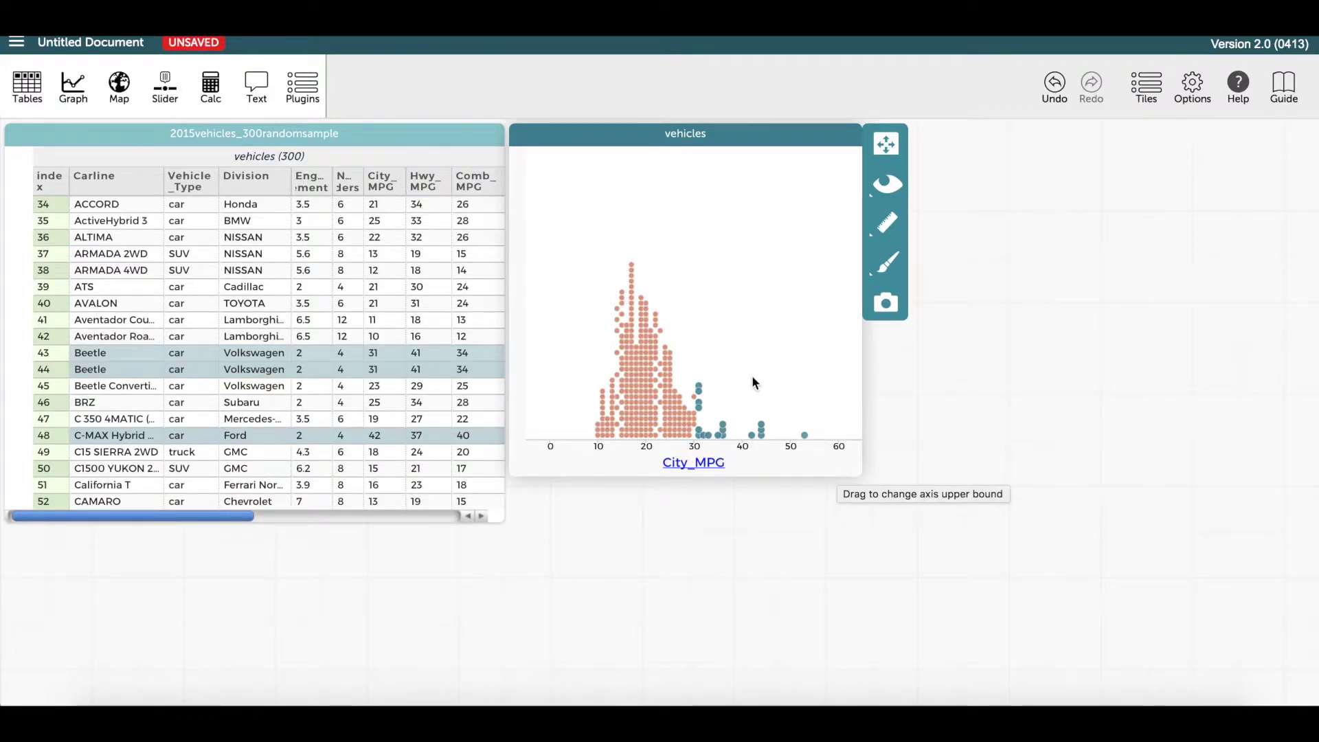
pyautogui.click(773, 339)
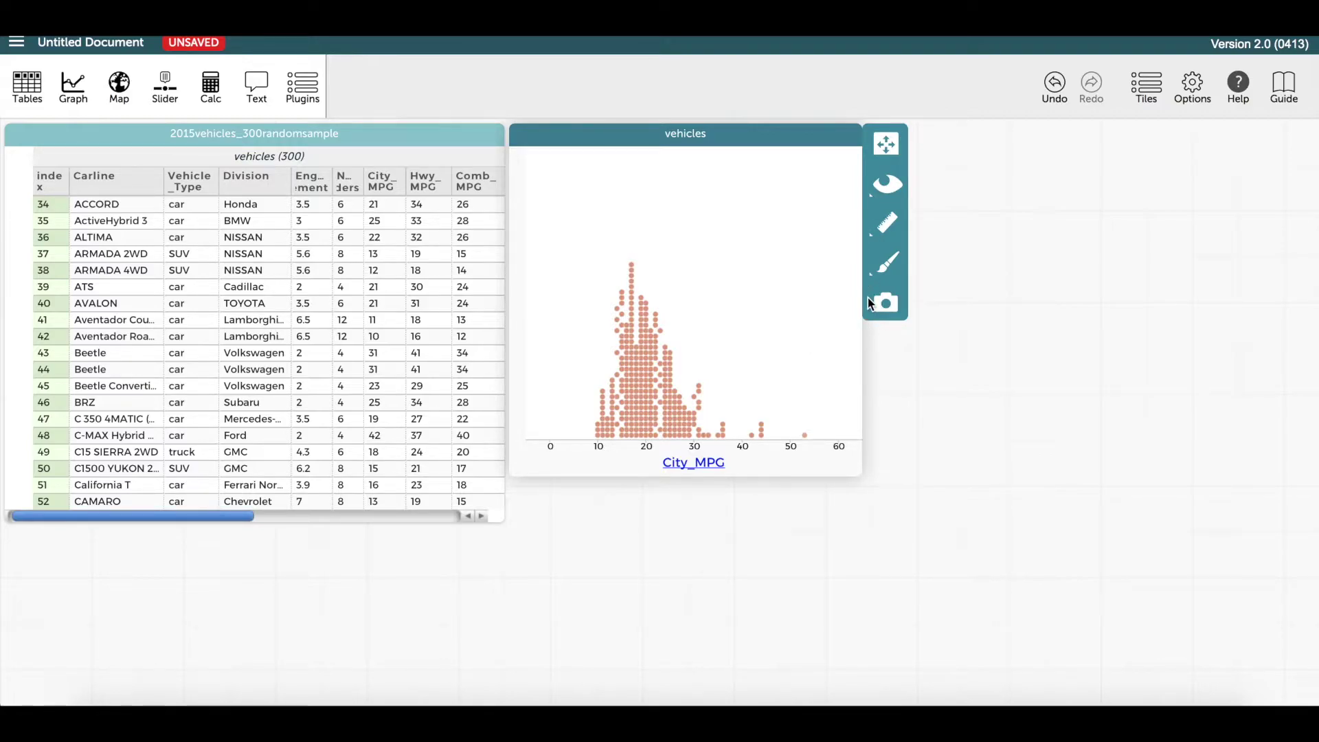
# Show the mean, median and ±1 standard deviation on the City_MPG dot plot
pyautogui.click(887, 224)
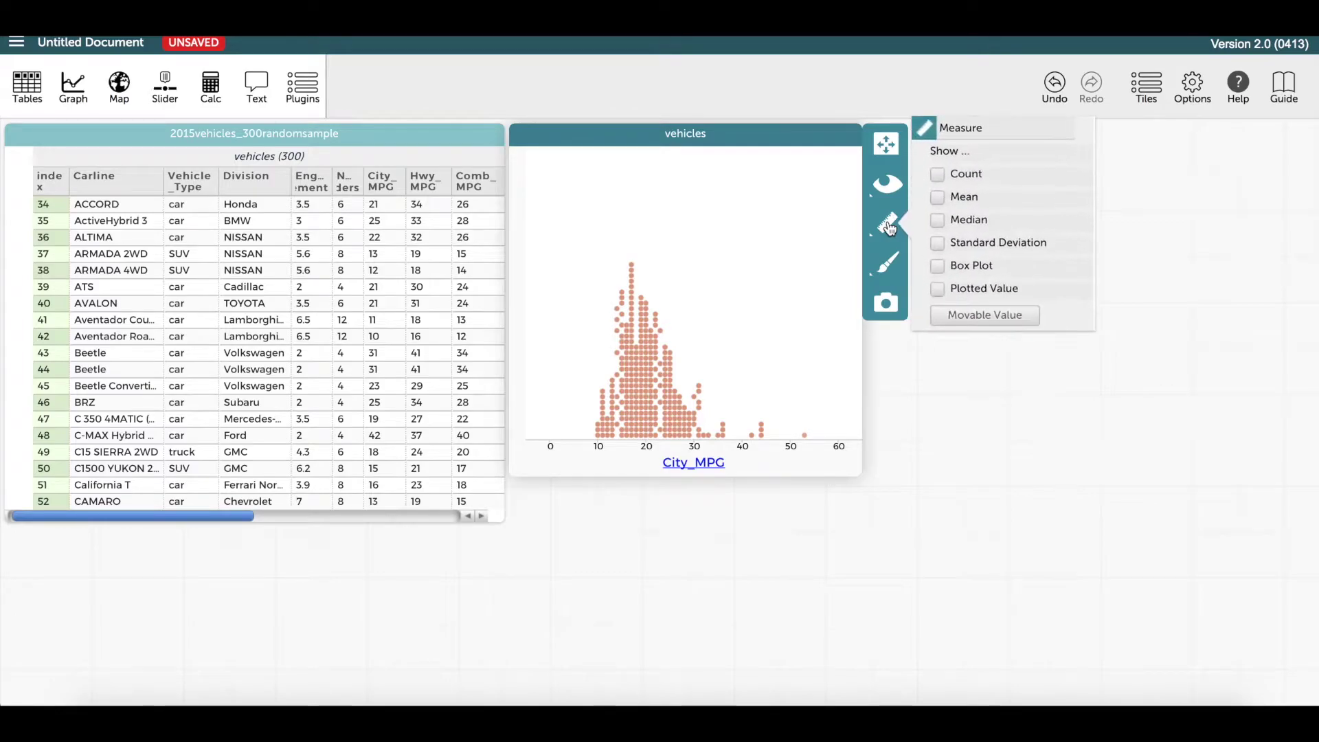
pyautogui.click(938, 197)
pyautogui.click(939, 220)
pyautogui.click(937, 242)
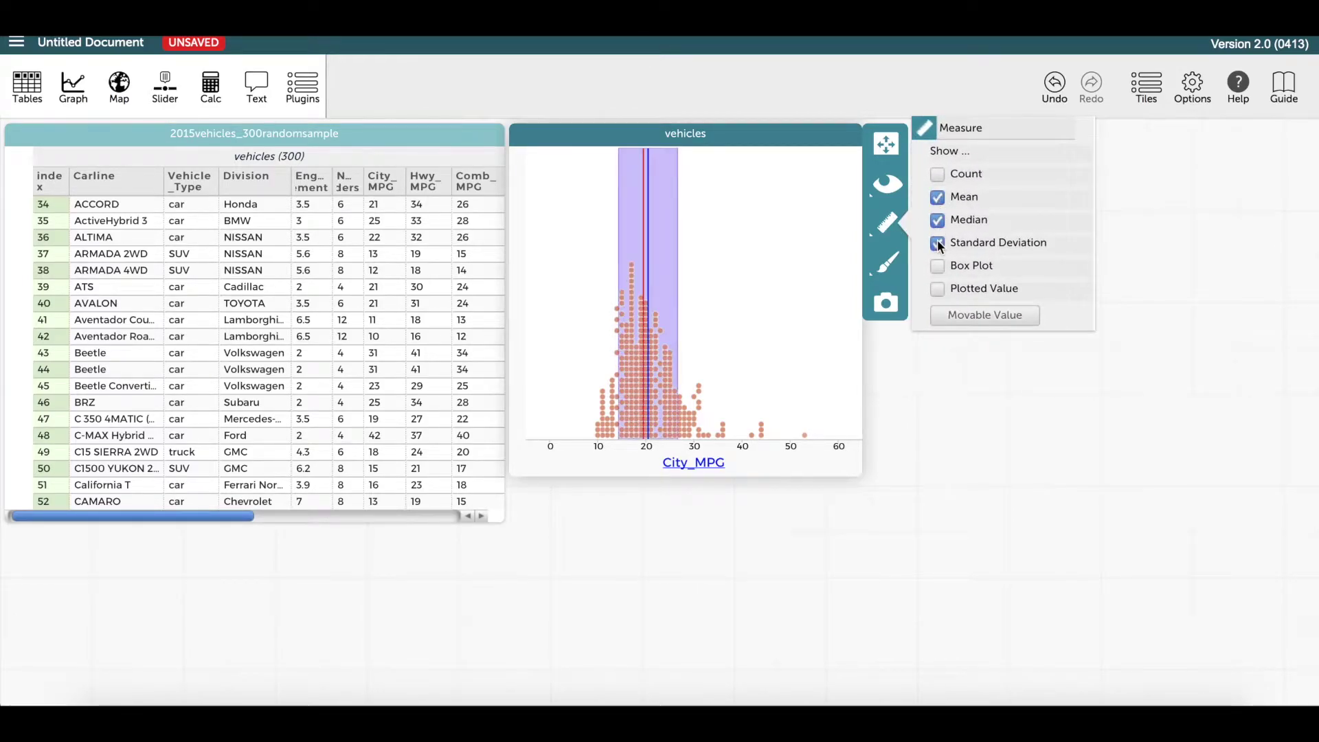
pyautogui.click(715, 290)
pyautogui.moveTo(679, 291)
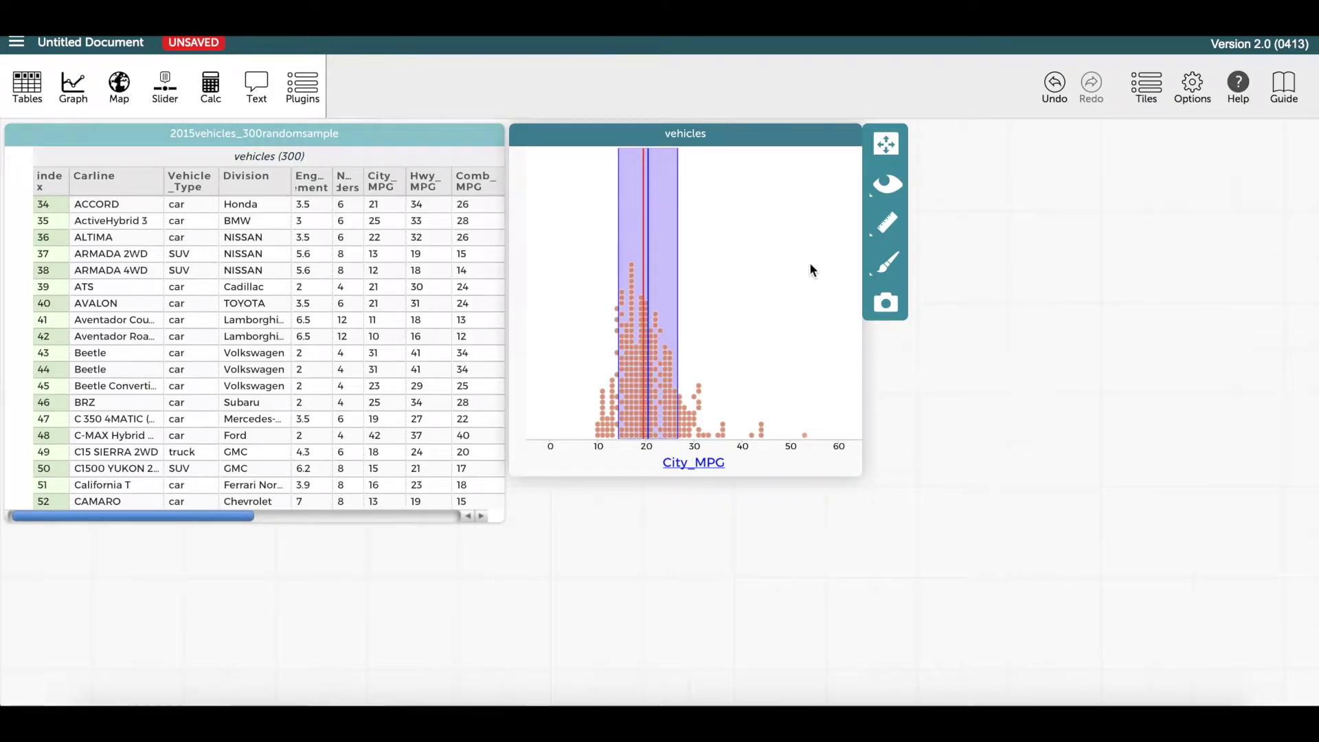
# Hide the mean, median and standard deviation measures again
pyautogui.click(893, 236)
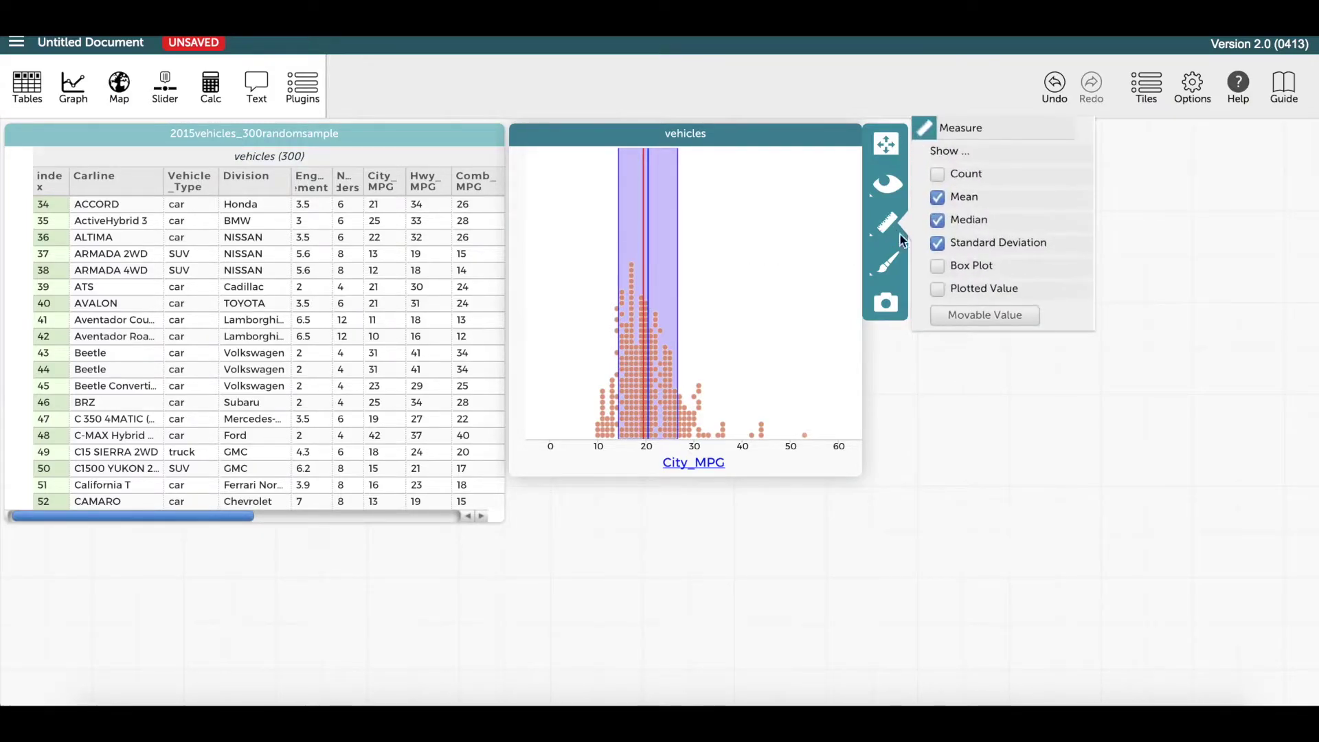
pyautogui.click(937, 197)
pyautogui.click(937, 219)
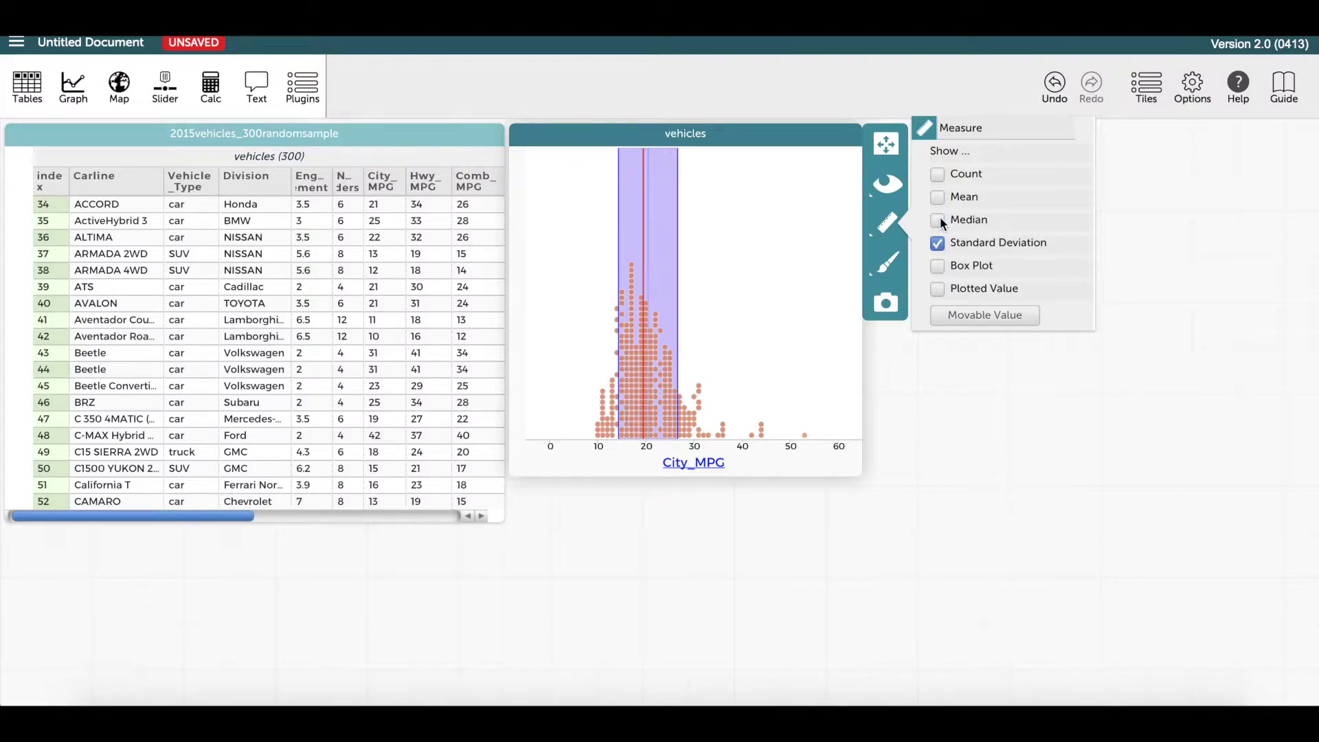
pyautogui.click(939, 244)
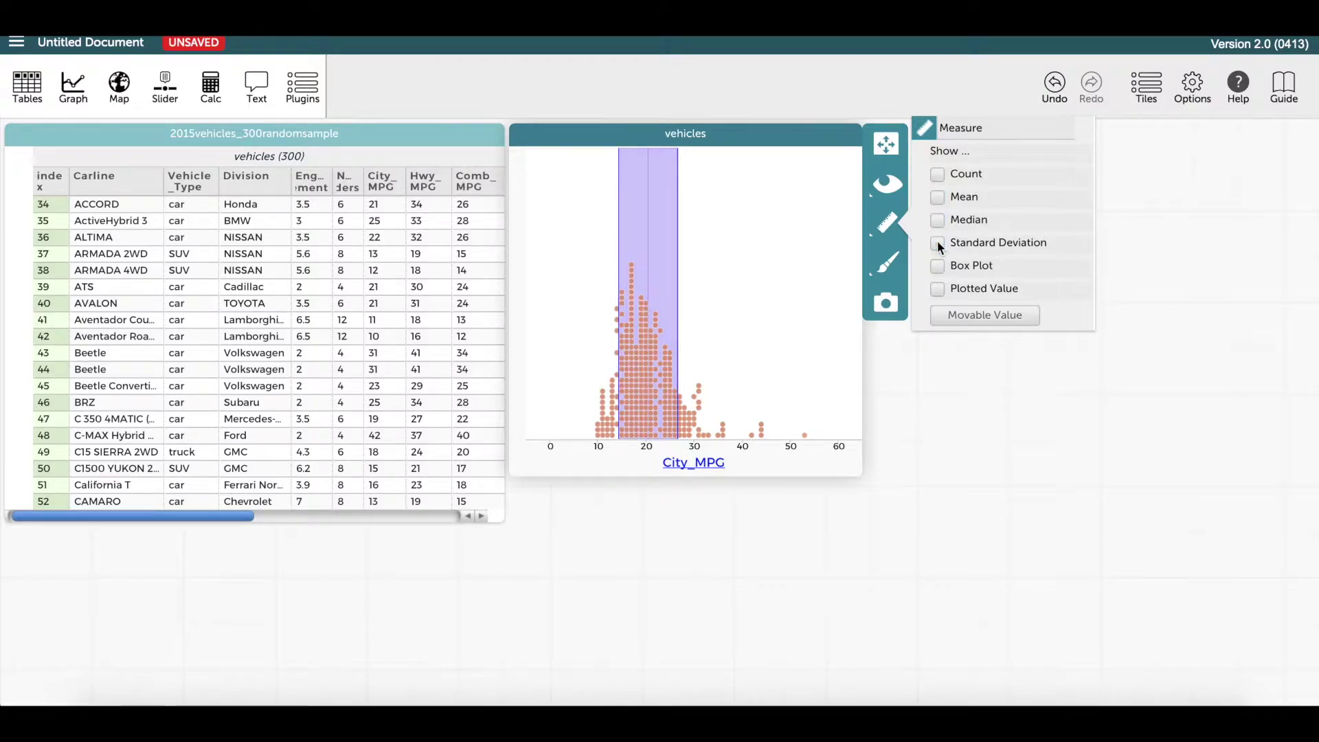
pyautogui.click(830, 297)
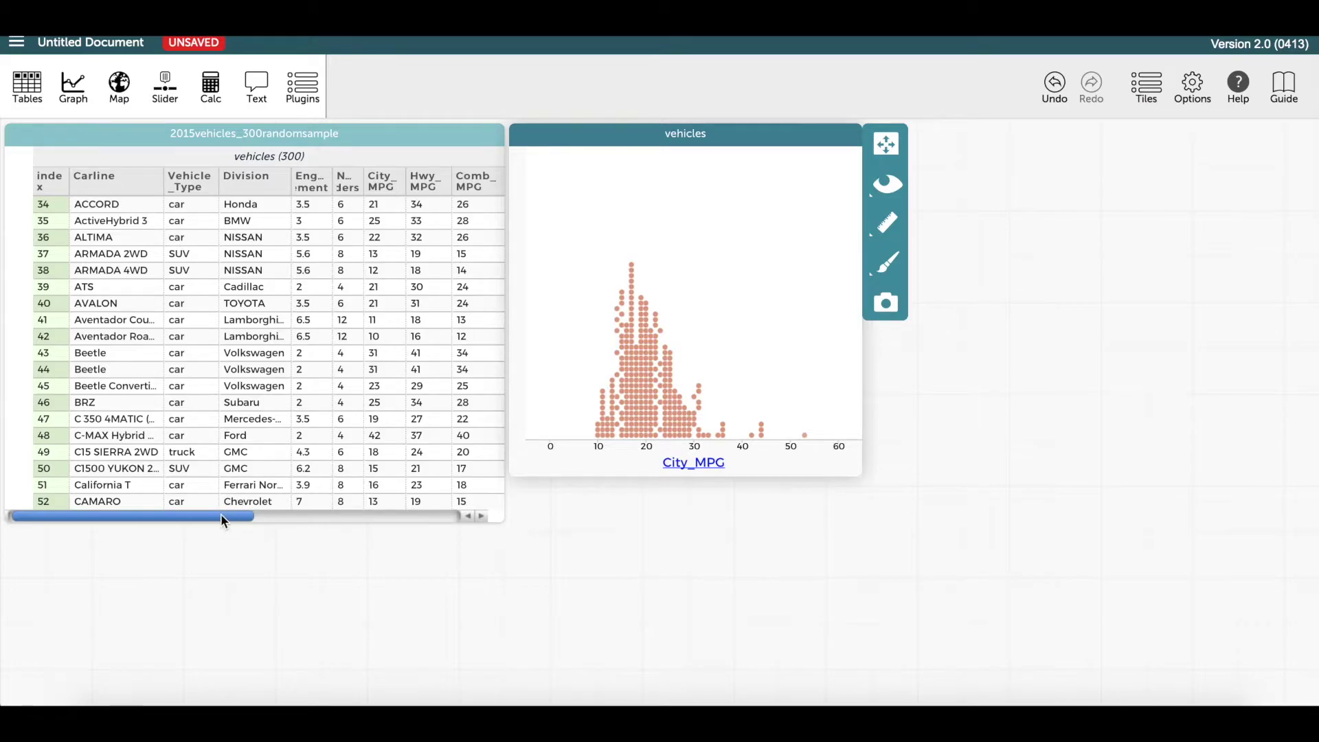
# Colour the City_MPG dots by Guzzler (N/Y) and move the graph further right
pyautogui.moveTo(220, 516); pyautogui.dragTo(302, 526)
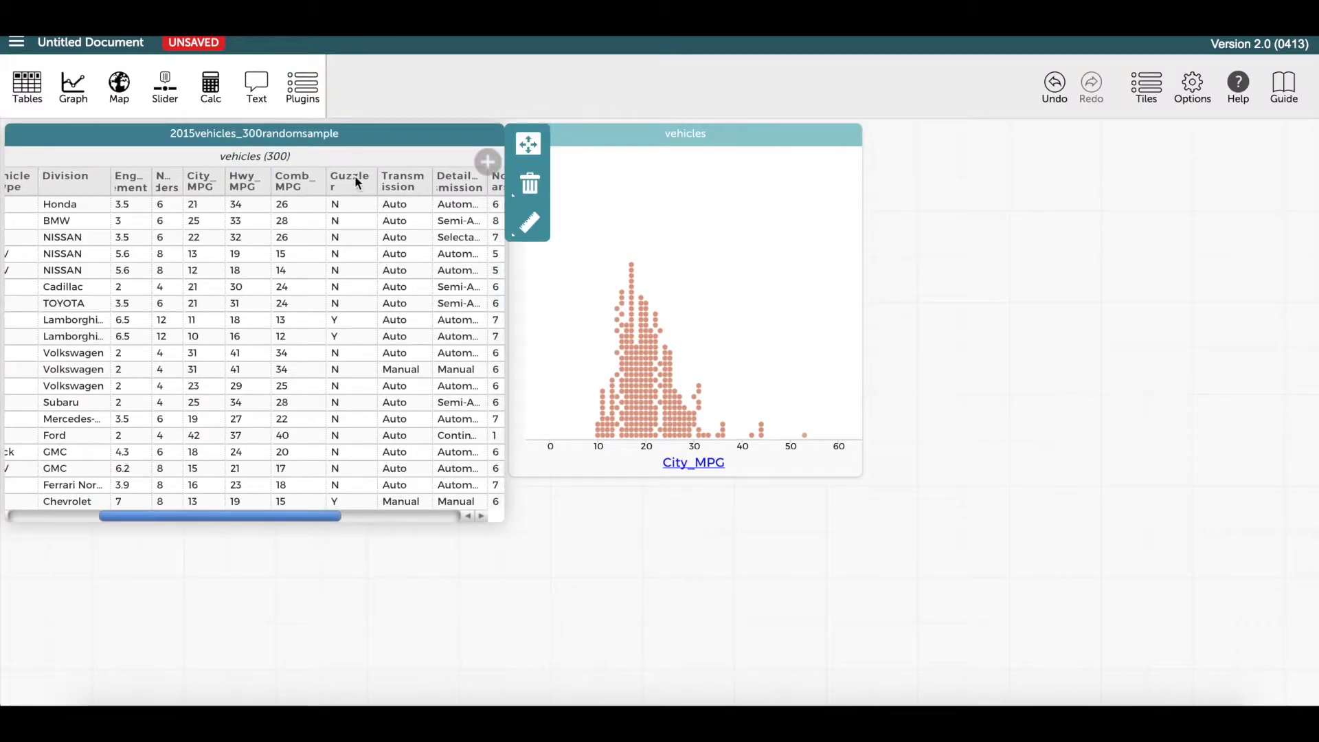
pyautogui.moveTo(355, 177); pyautogui.dragTo(633, 279)
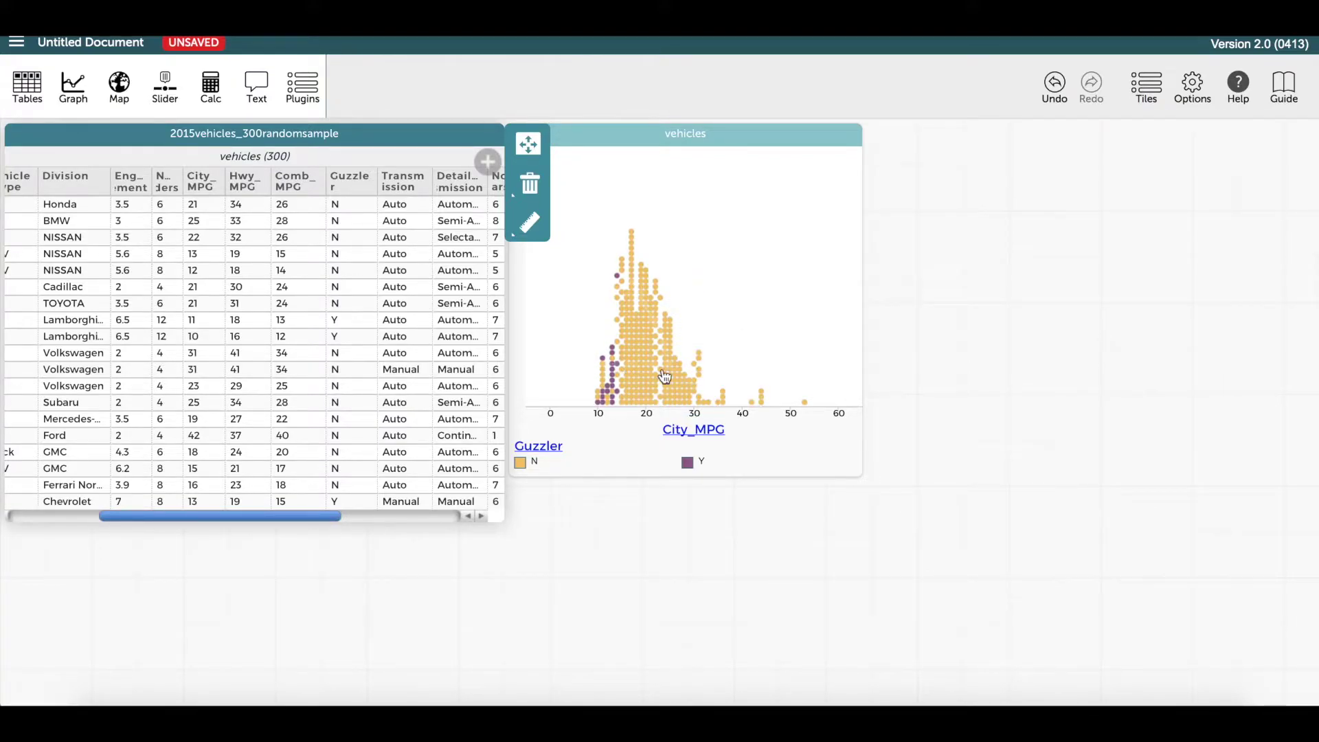
pyautogui.moveTo(609, 132); pyautogui.dragTo(745, 139)
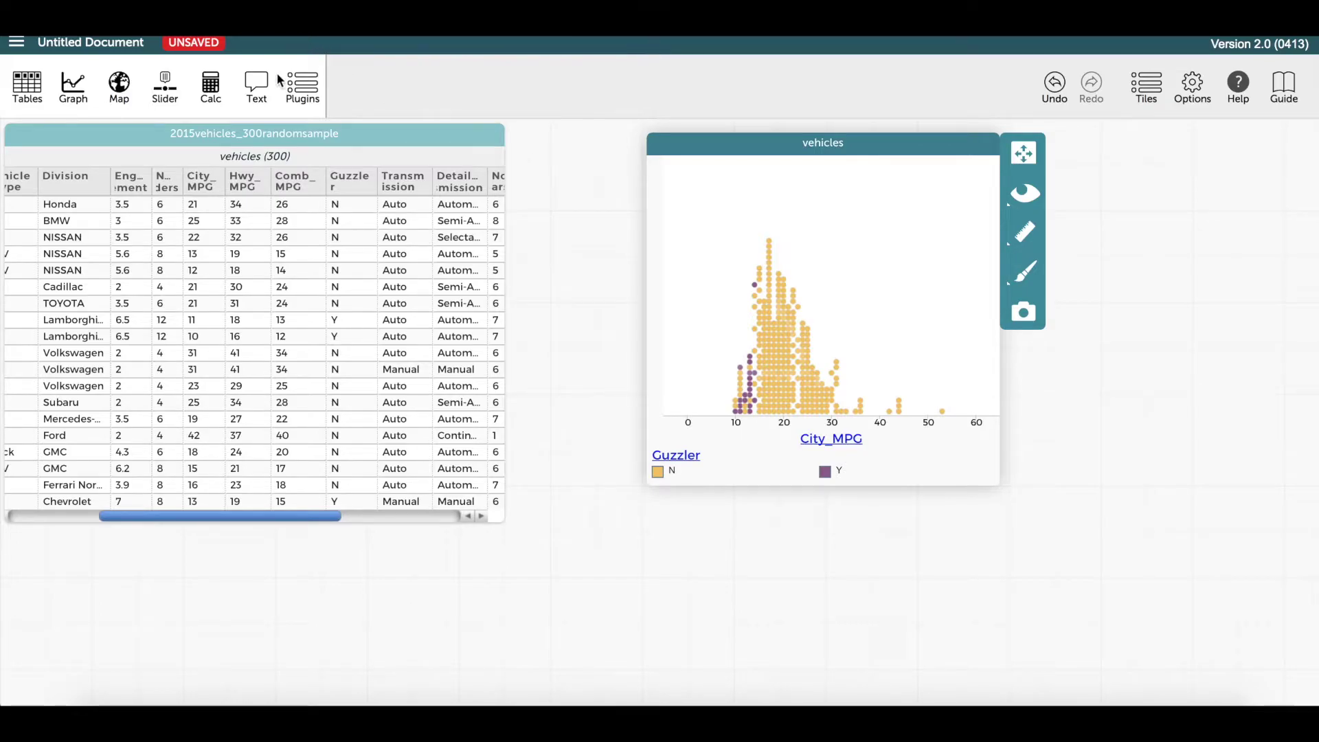
# Add a text note reading 'The graph...' beside the dot plot
pyautogui.click(259, 86)
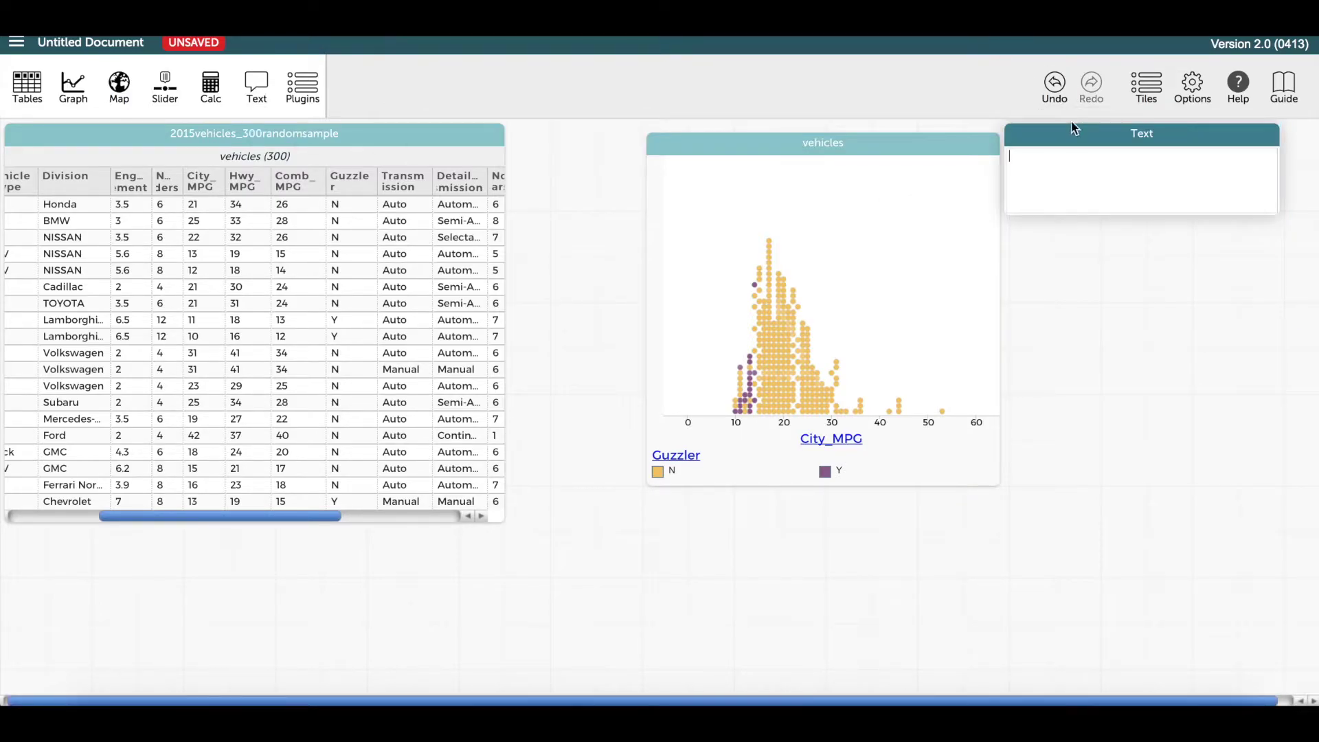
pyautogui.write('The graph...')
pyautogui.click(855, 234)
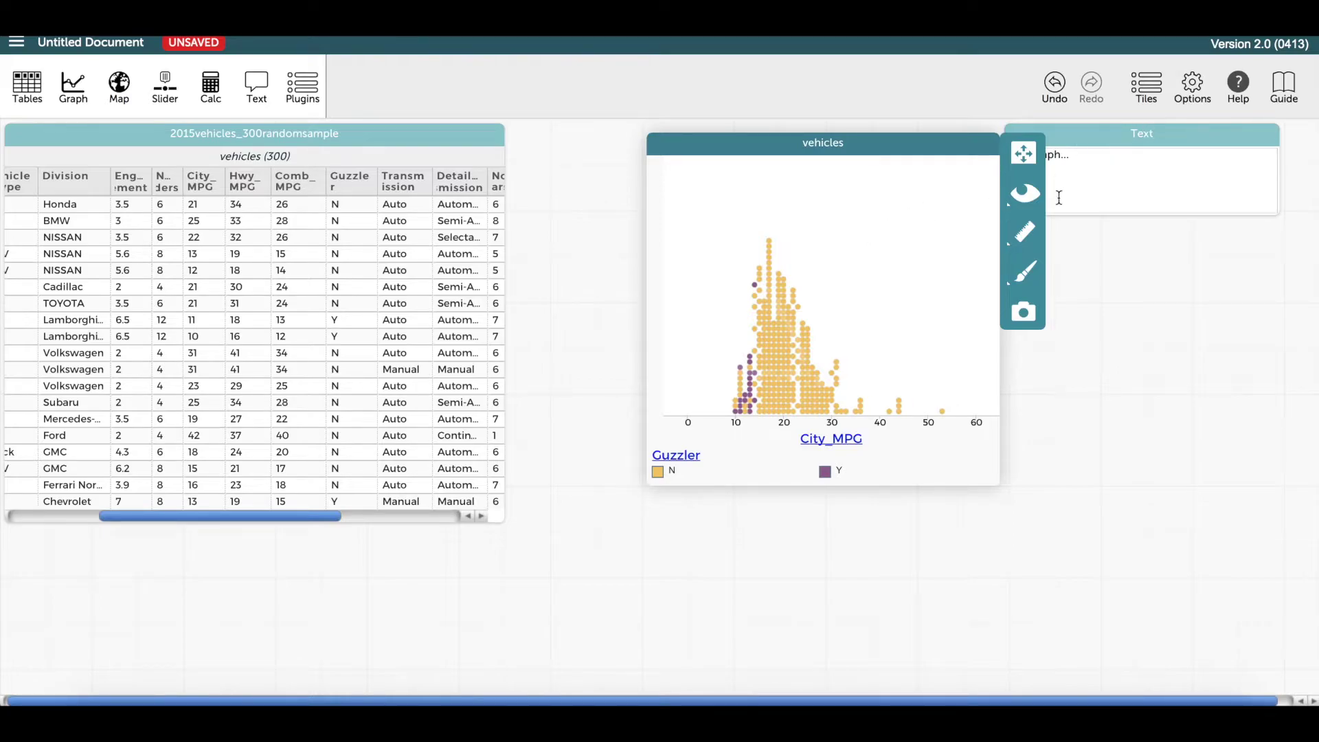
# Turn on the Box Plot measure for the City_MPG plot
pyautogui.click(1025, 235)
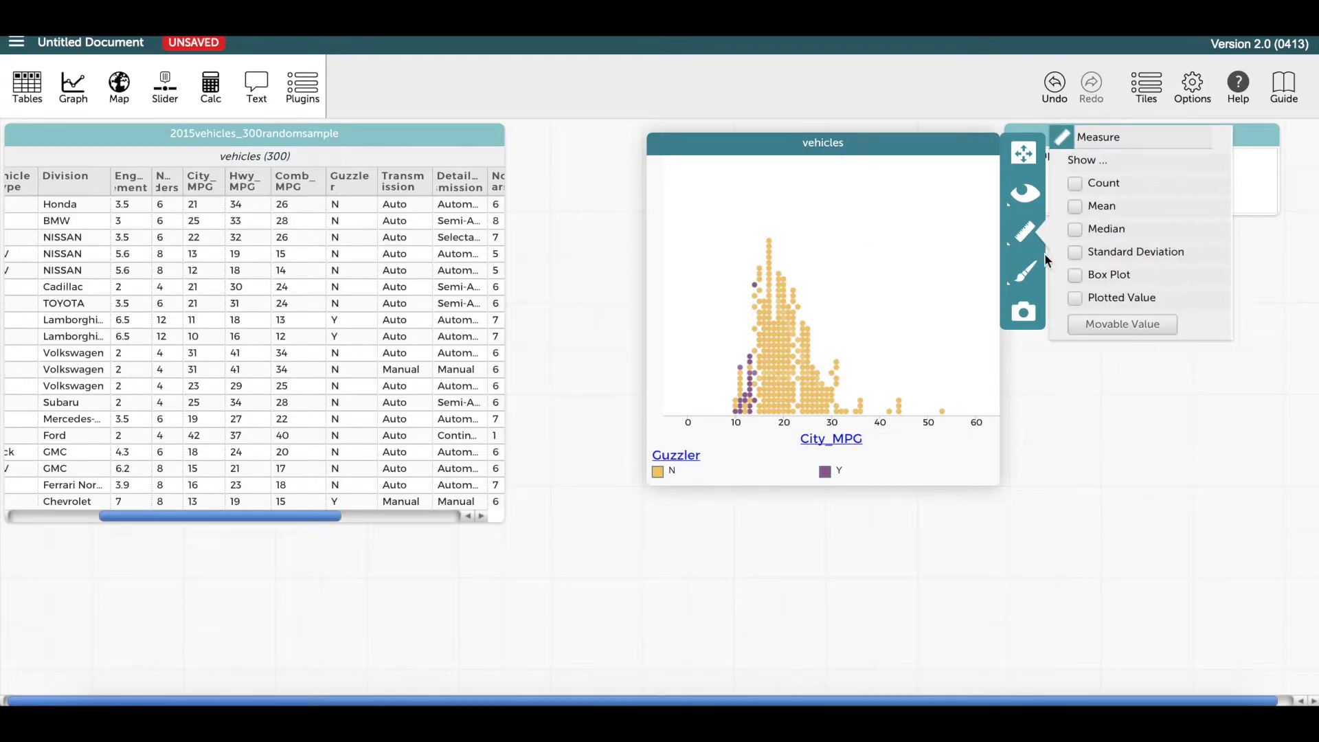
pyautogui.click(1081, 273)
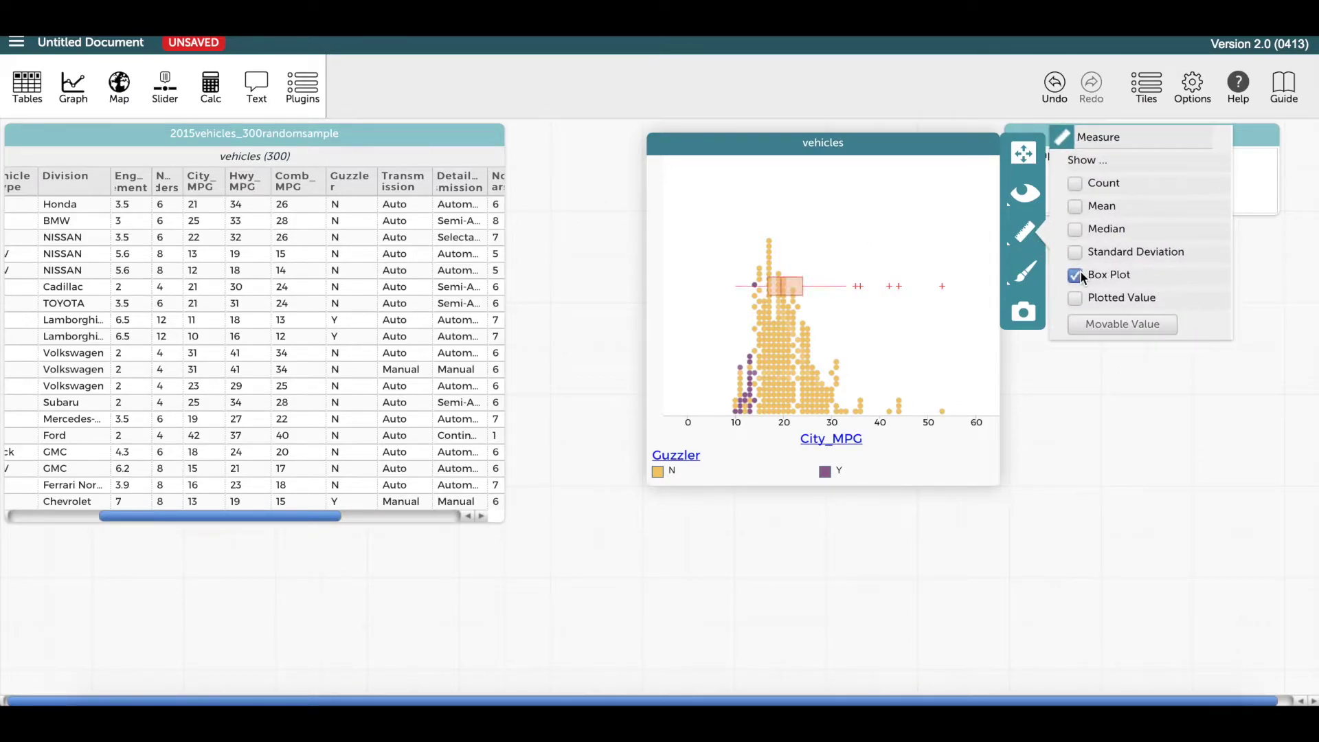
pyautogui.click(911, 326)
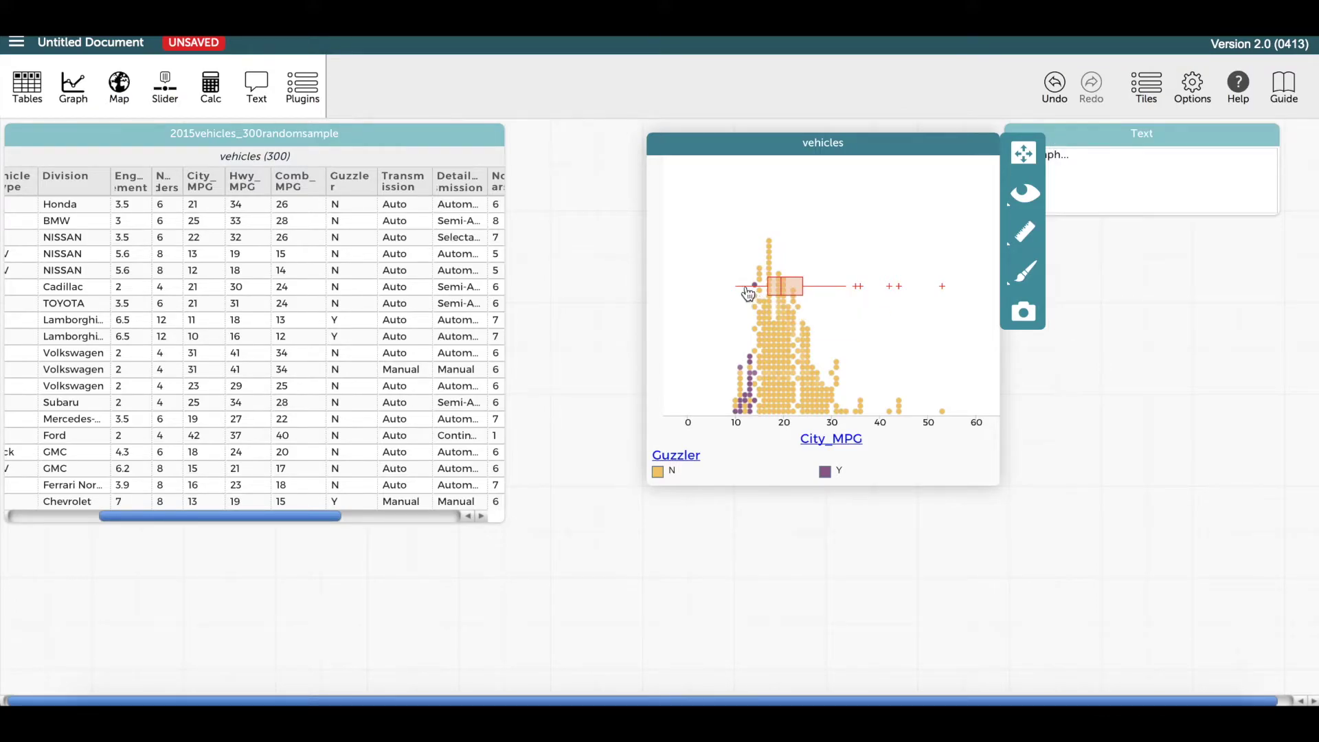
pyautogui.moveTo(771, 292)
# Split the plot by Hybrid on the vertical axis and group the table cases by Hybrid
pyautogui.moveTo(289, 515); pyautogui.dragTo(474, 546)
pyautogui.moveTo(480, 184); pyautogui.dragTo(658, 283)
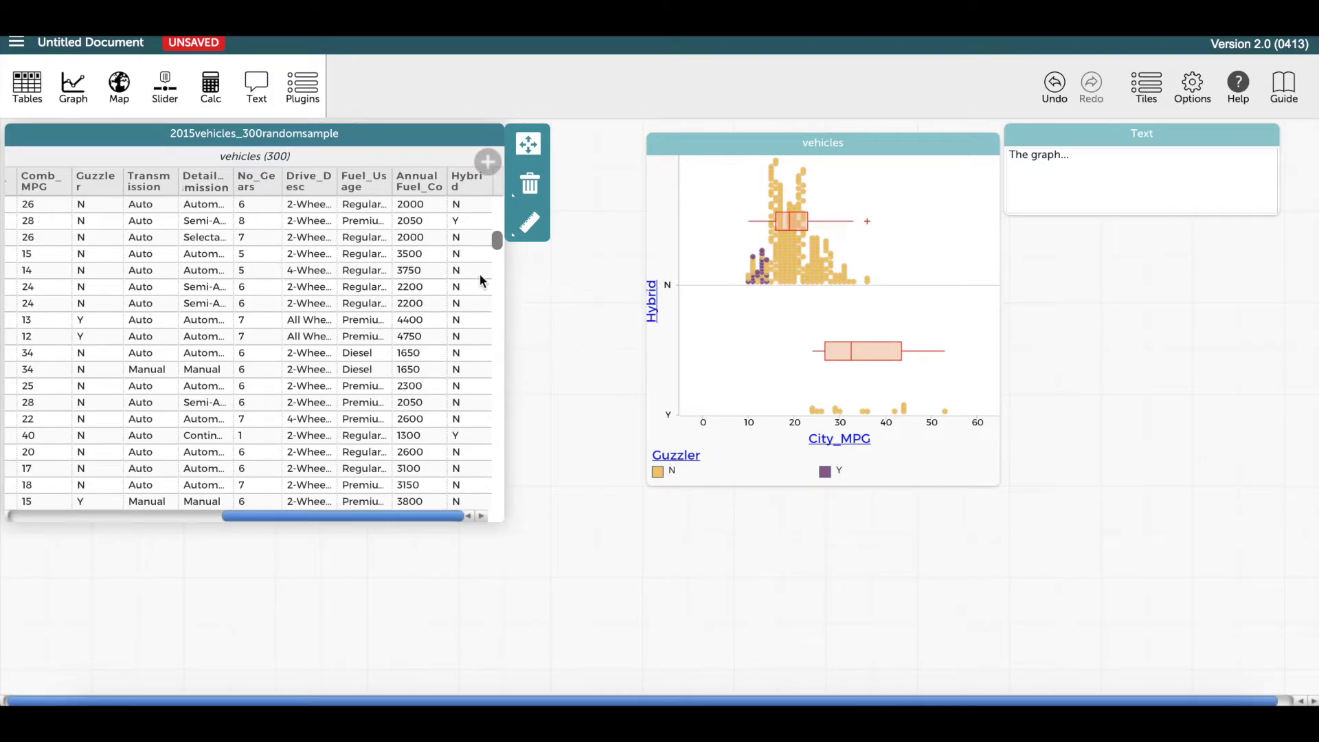
pyautogui.moveTo(463, 180); pyautogui.dragTo(20, 184)
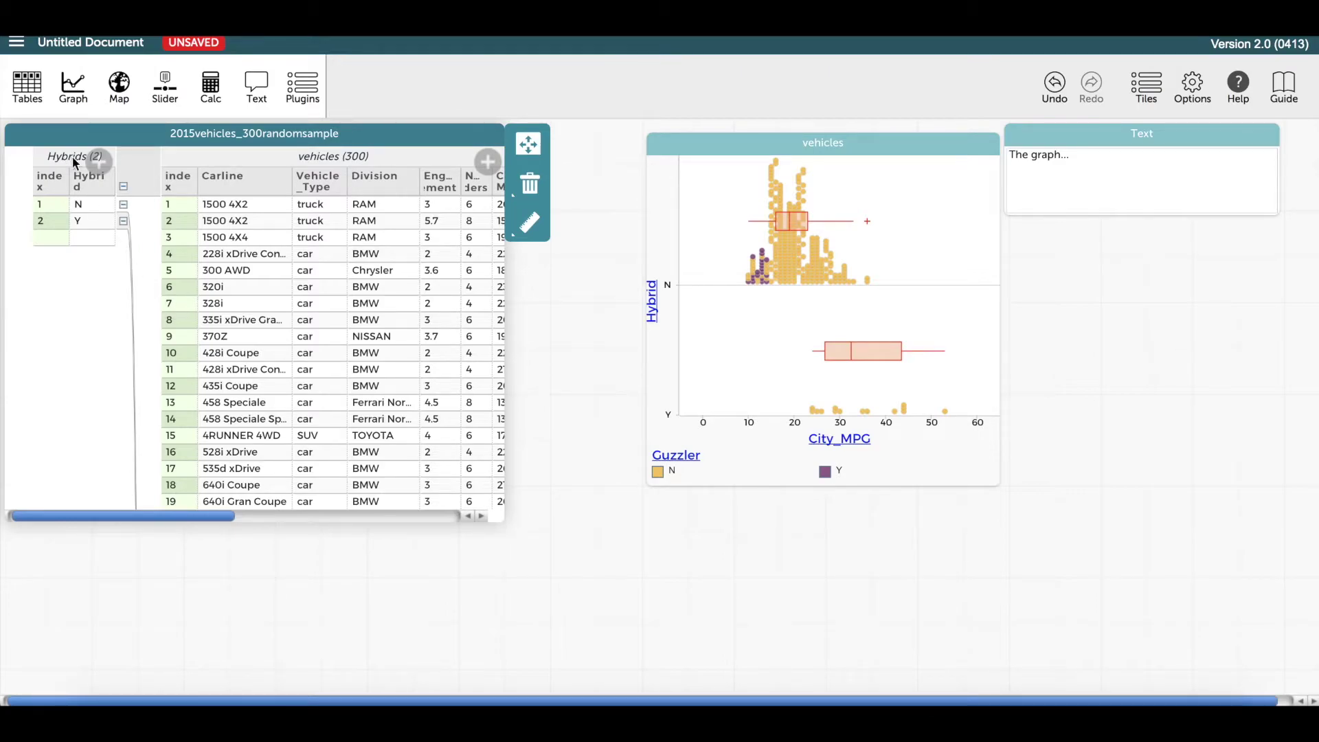
# Select the two 640i vehicle rows and add a new attribute to the Hybrids collection
pyautogui.moveTo(138, 515); pyautogui.dragTo(498, 579)
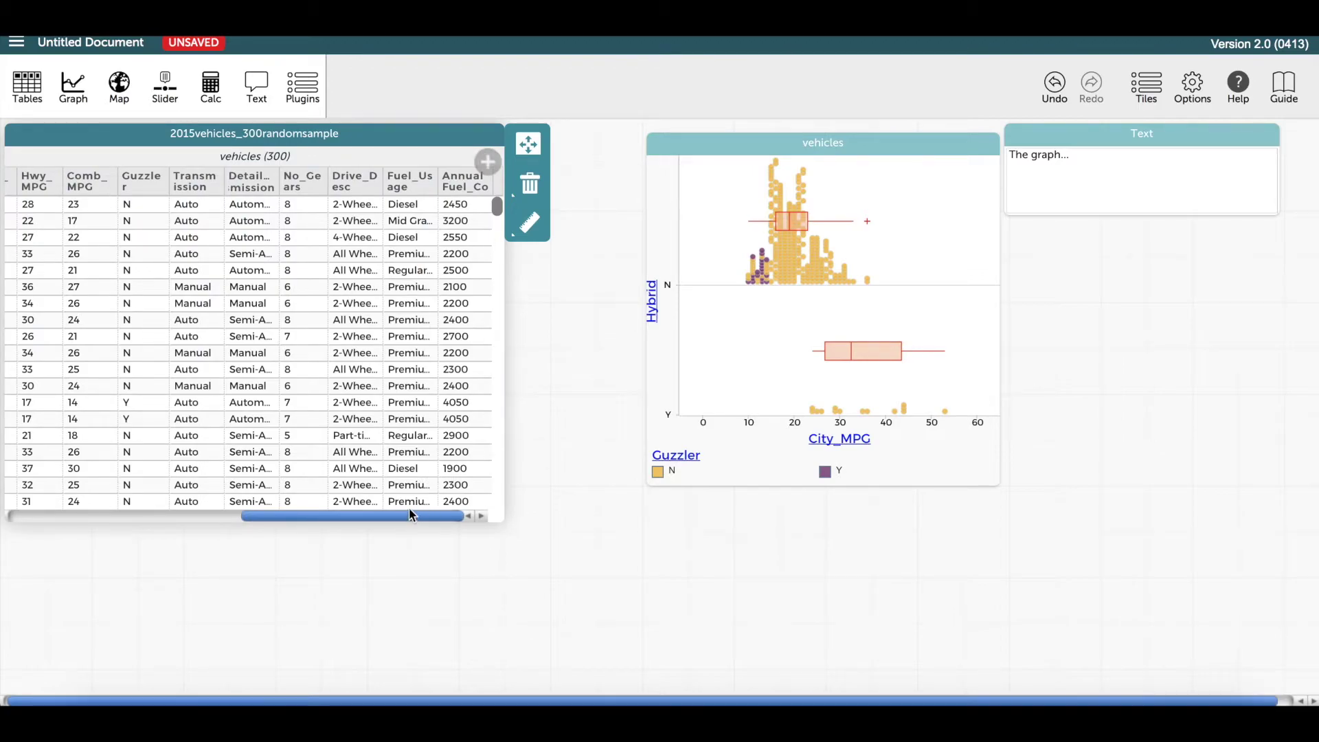
pyautogui.moveTo(309, 487); pyautogui.dragTo(34, 501)
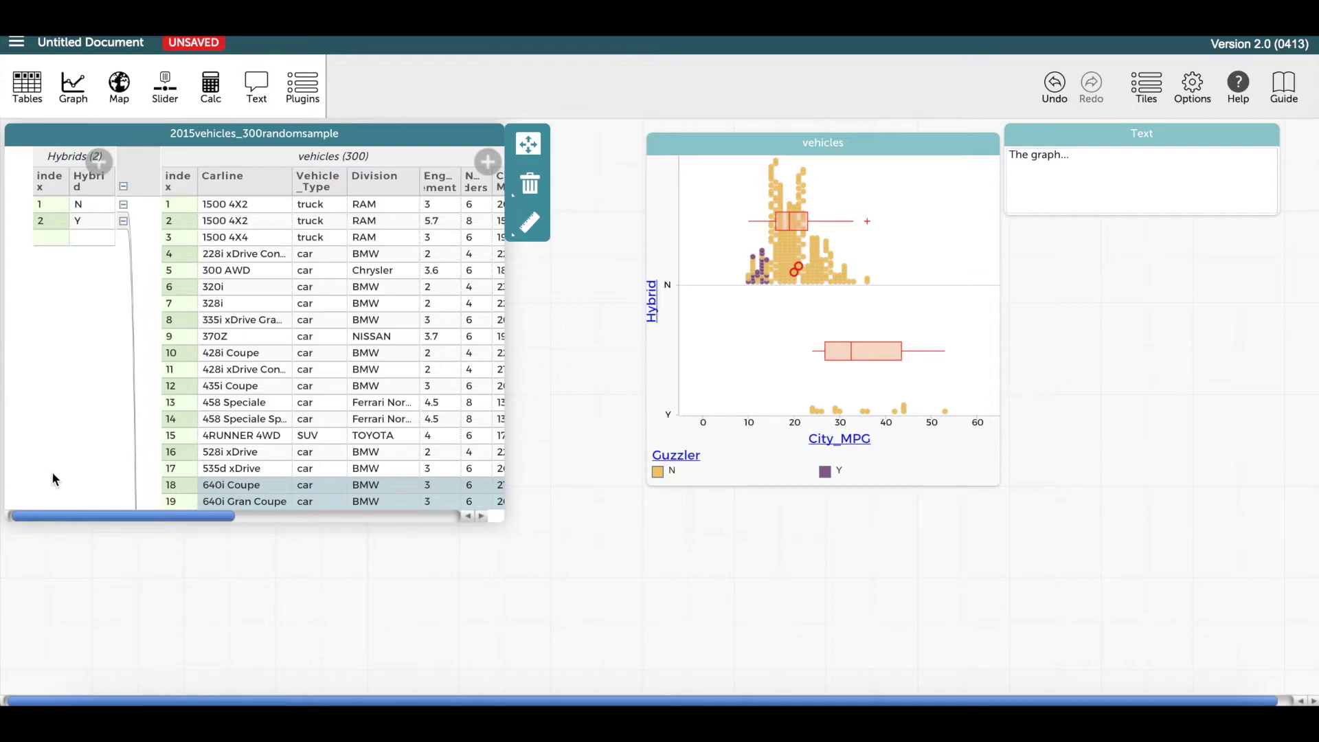
pyautogui.click(100, 164)
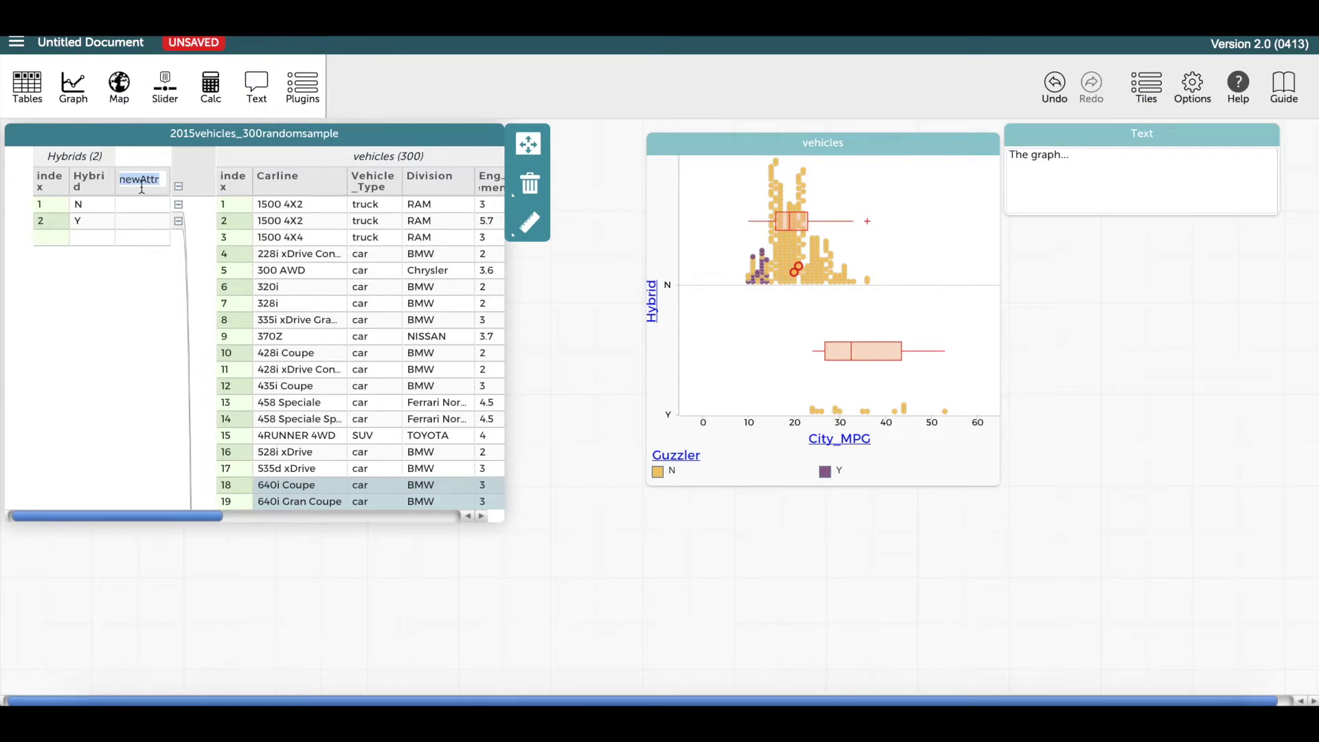
# Rename newAttr to 'mean' with formula mean(City_MPG), giving 19.78 for N and 34.64 for Y
pyautogui.write('mean')
pyautogui.click(130, 184)
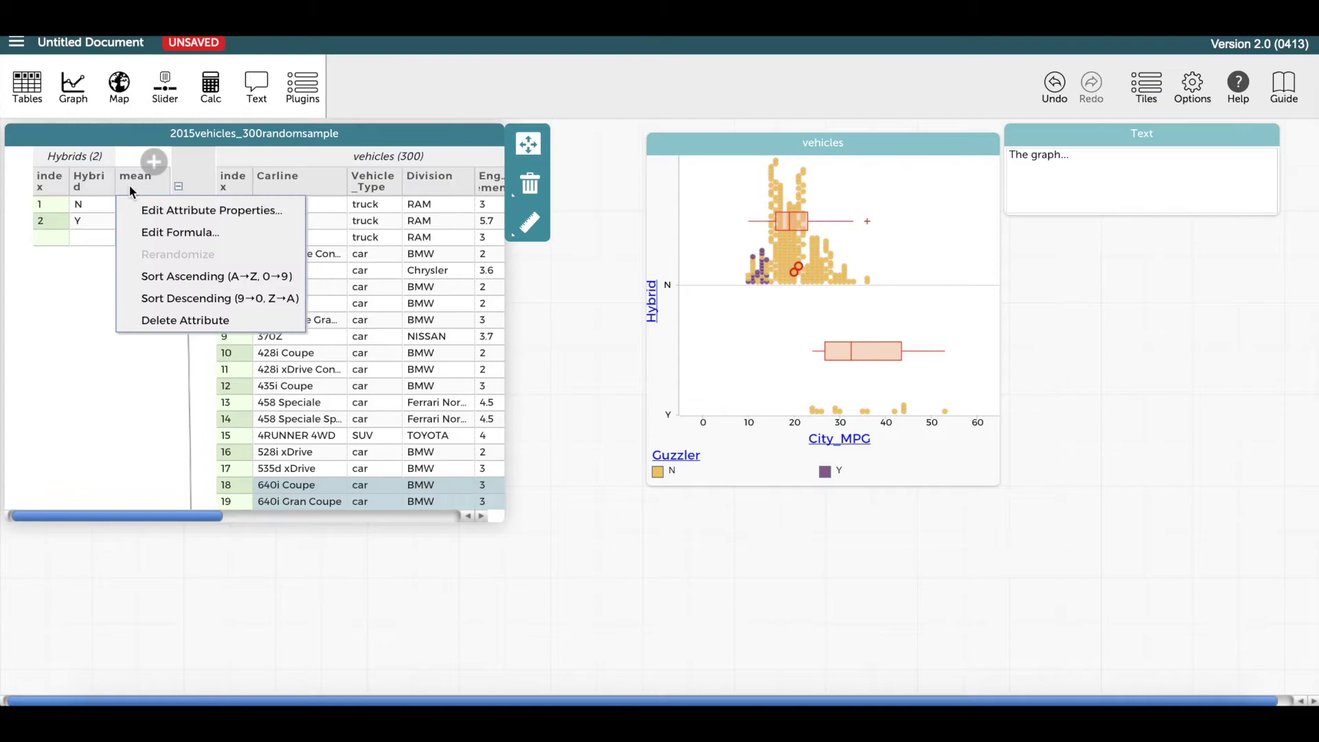
pyautogui.click(200, 234)
pyautogui.write('mean')
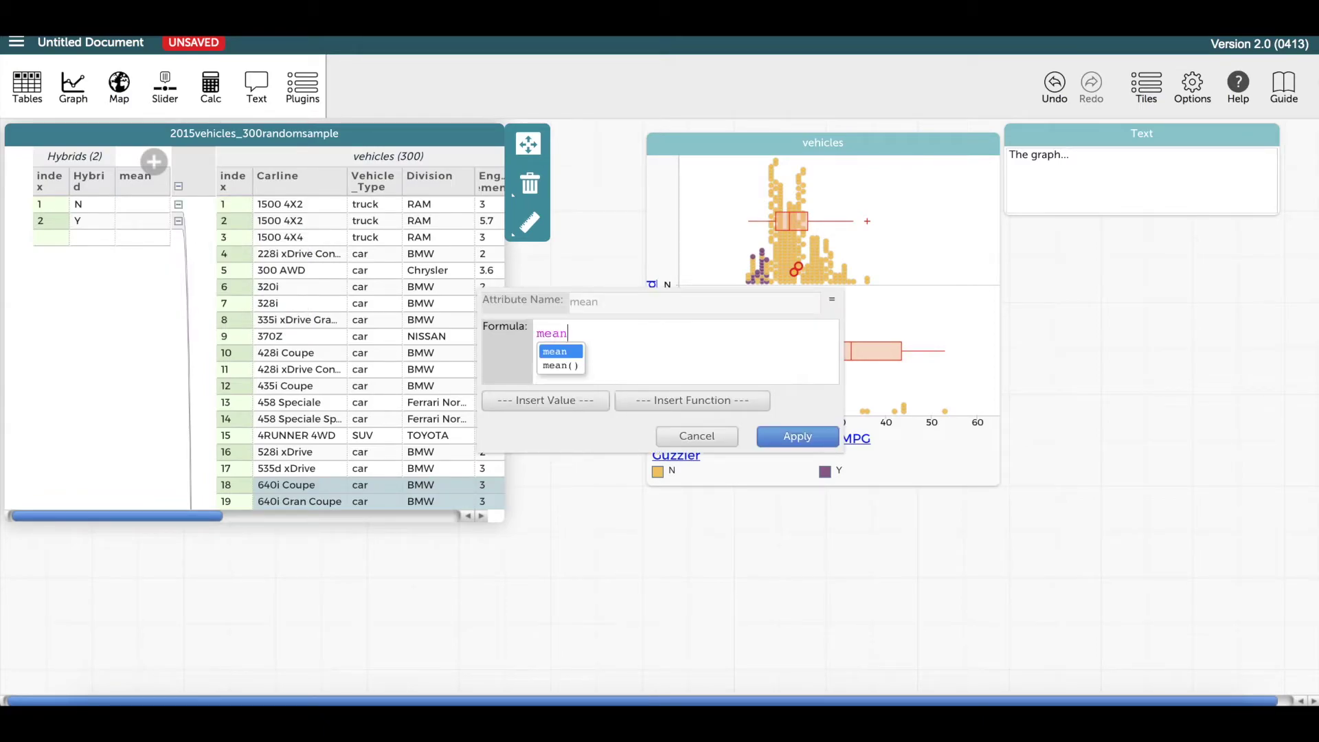
pyautogui.click(561, 367)
pyautogui.write('st')
pyautogui.press('BackSpace')
pyautogui.press('BackSpace')
pyautogui.write('ci')
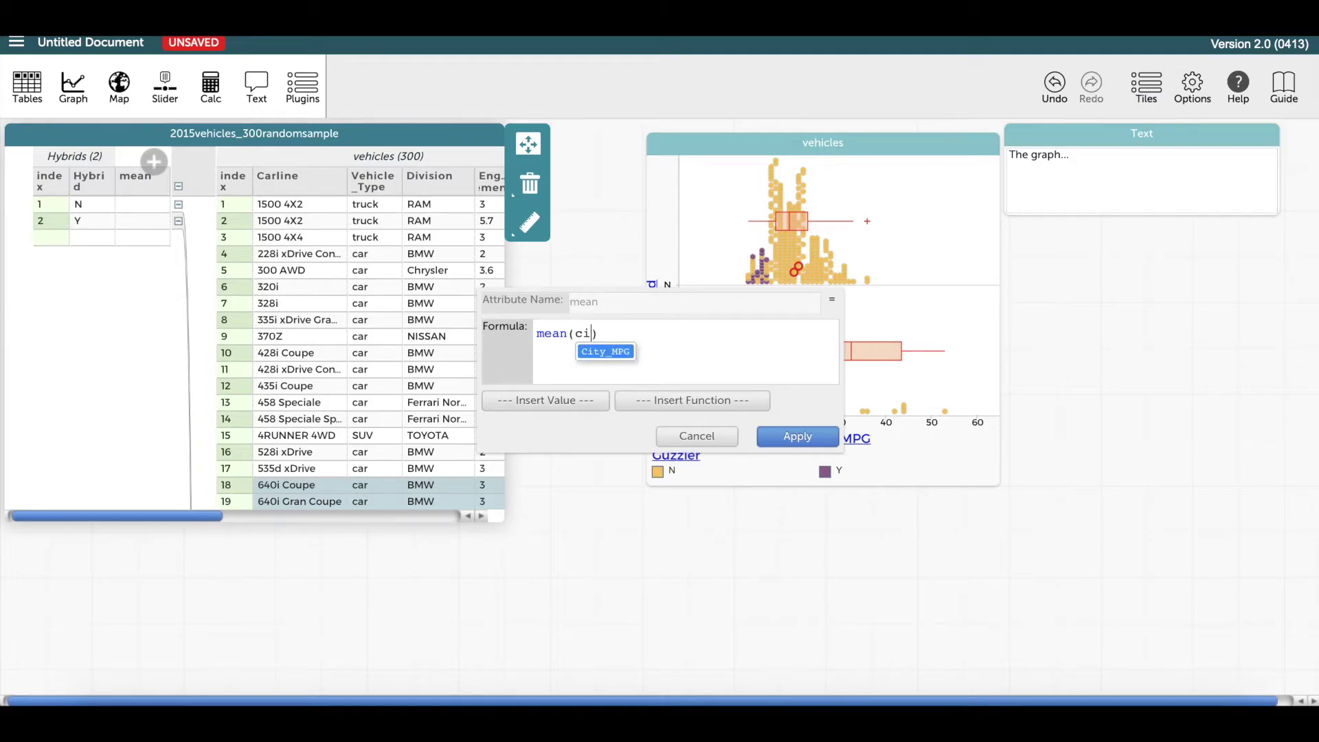
pyautogui.click(603, 361)
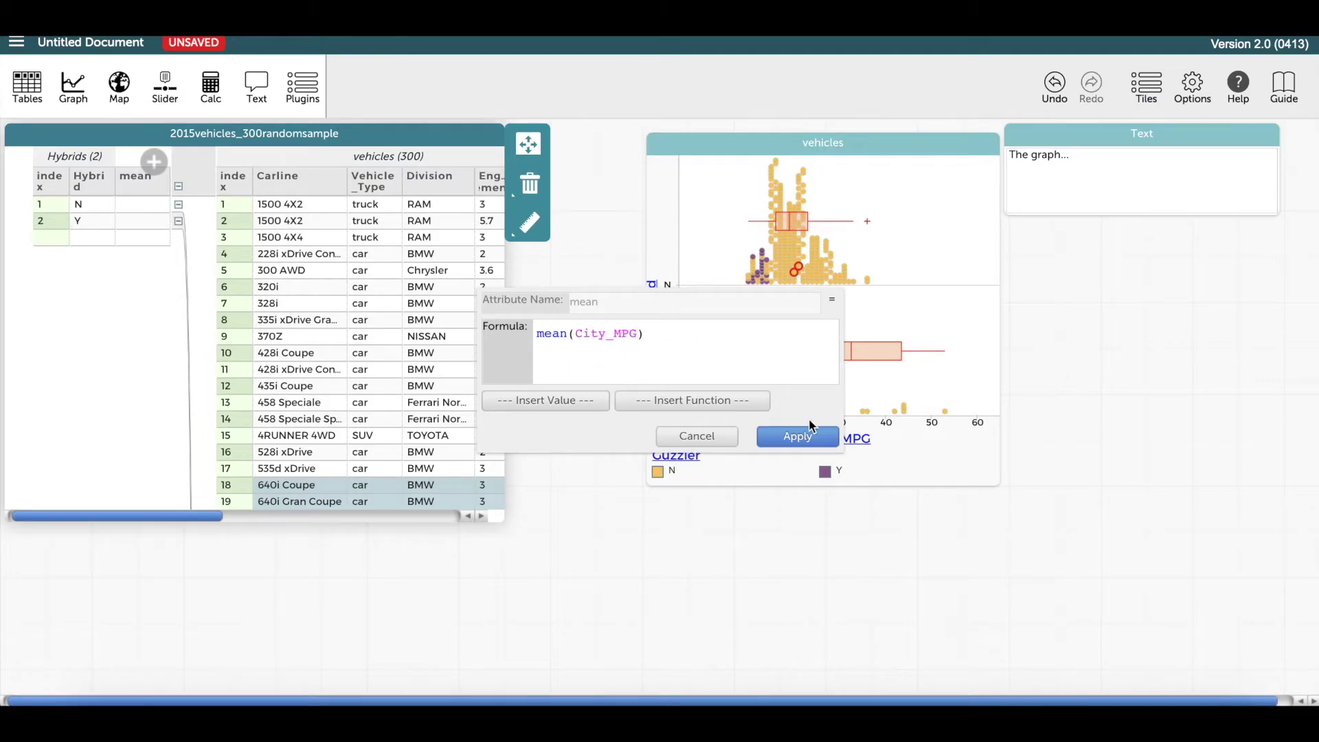
pyautogui.click(795, 437)
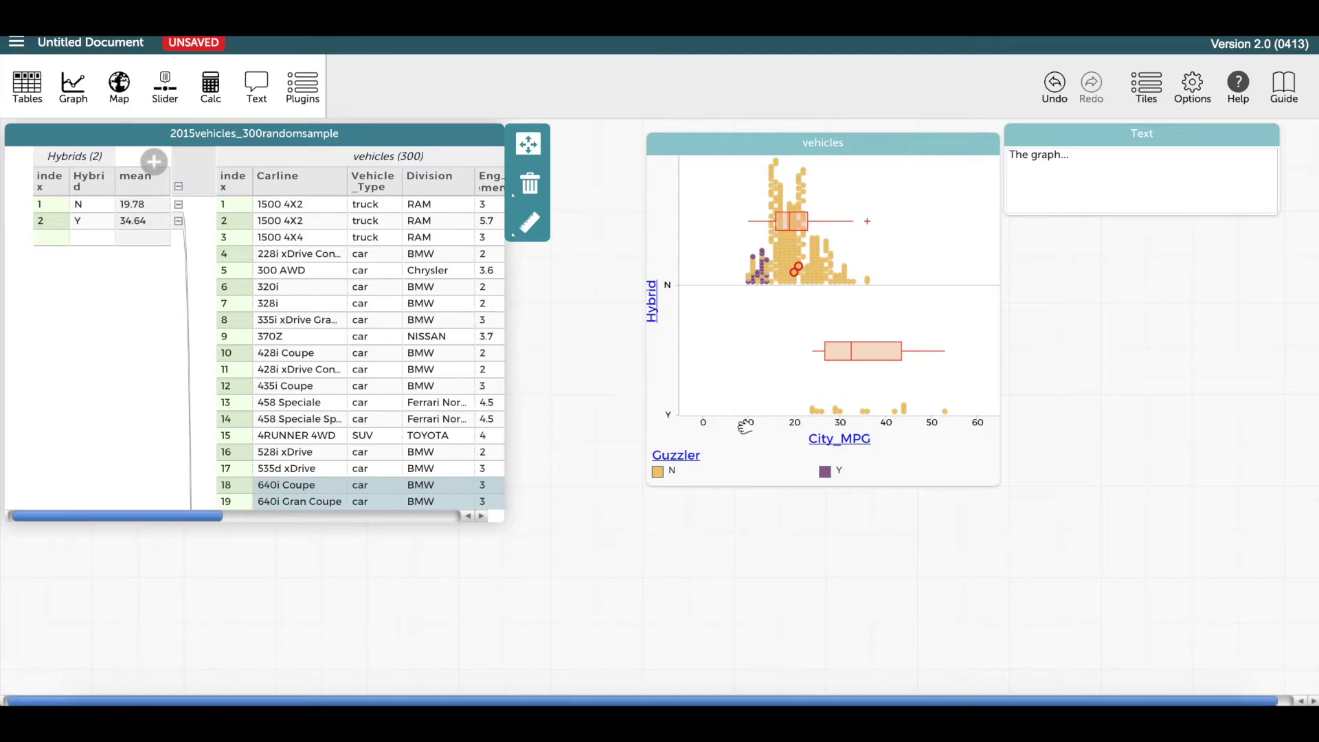
# Add an 'st dev' column with formula stdDev(City_MPG), giving 5.03 and 9.34
pyautogui.click(154, 158)
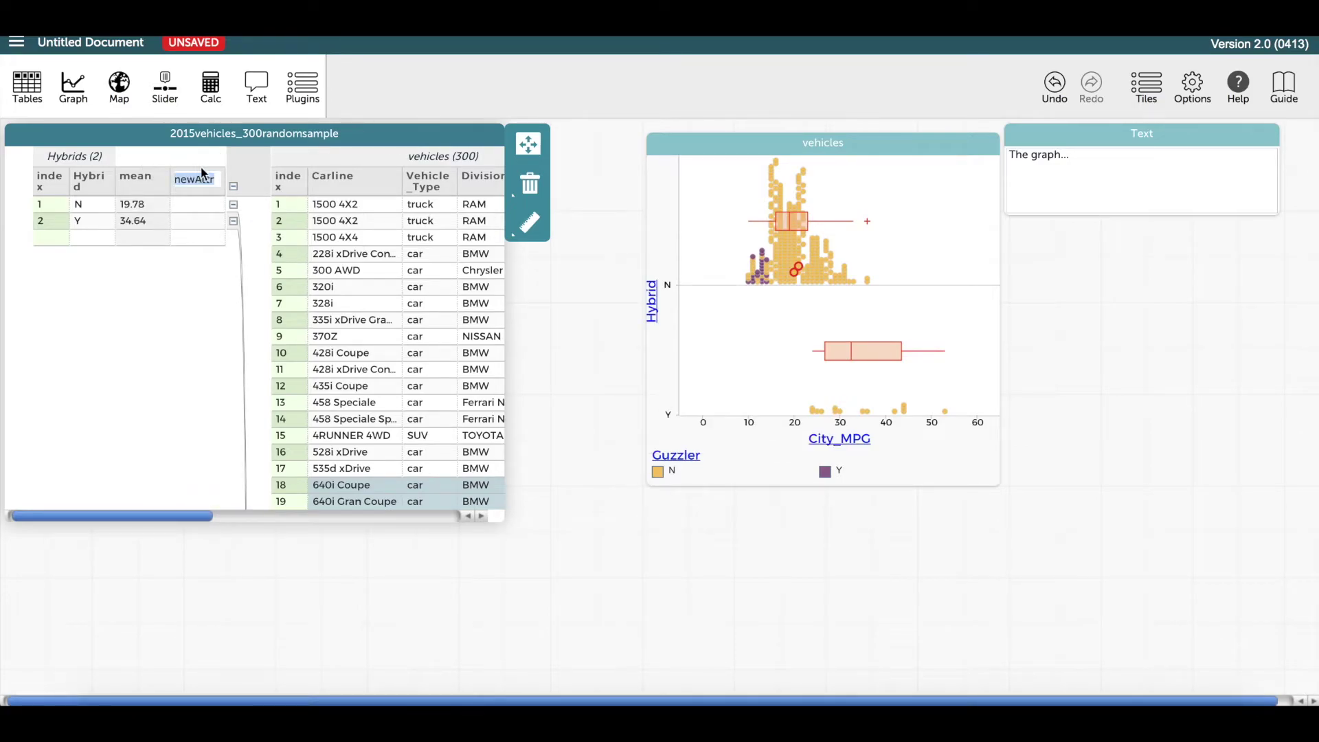
pyautogui.write('st dev')
pyautogui.press('Return')
pyautogui.click(188, 179)
pyautogui.click(271, 236)
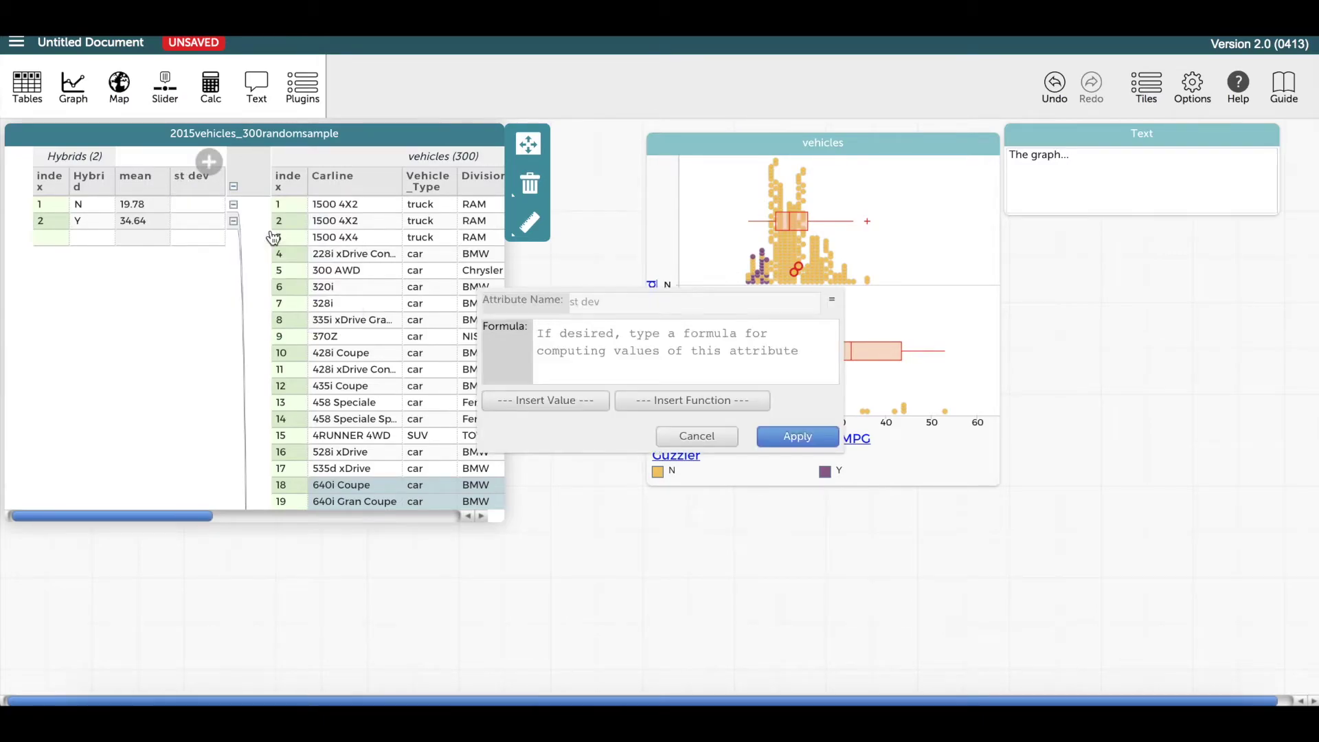
pyautogui.write('st')
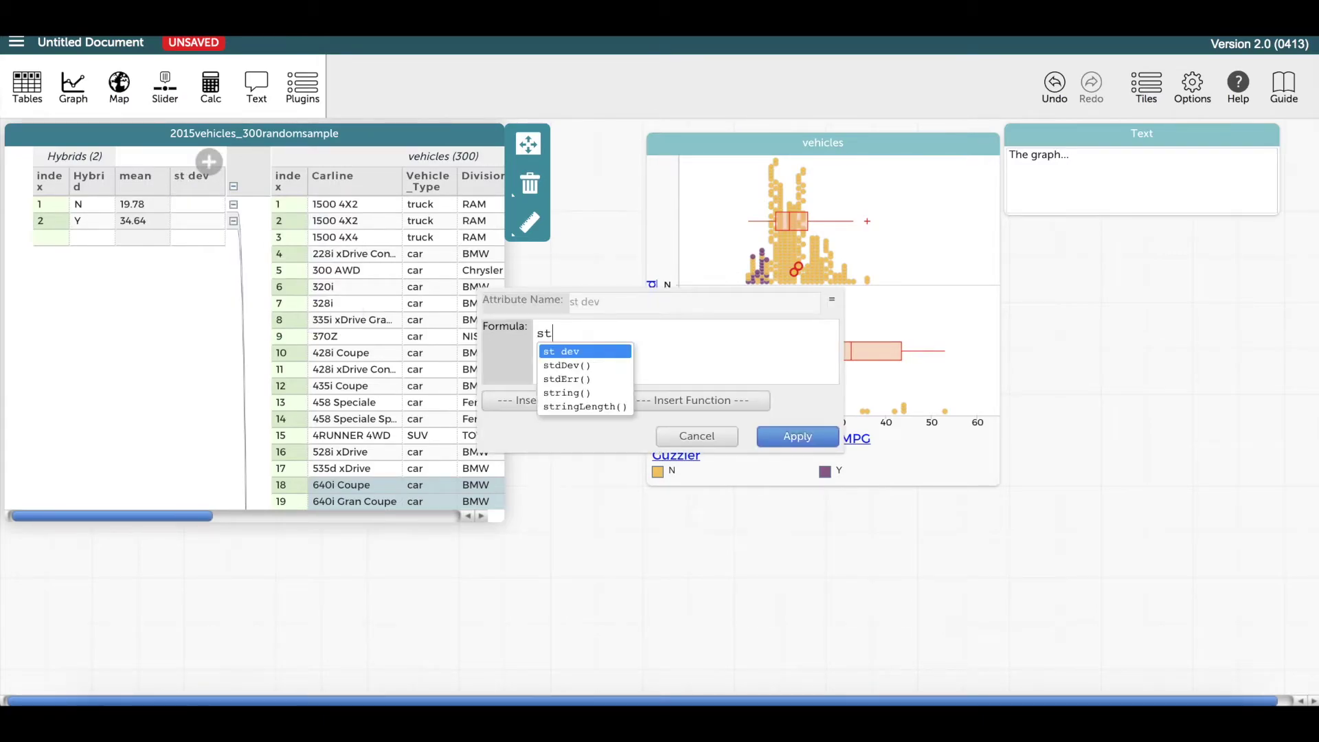
pyautogui.click(560, 365)
pyautogui.write('city')
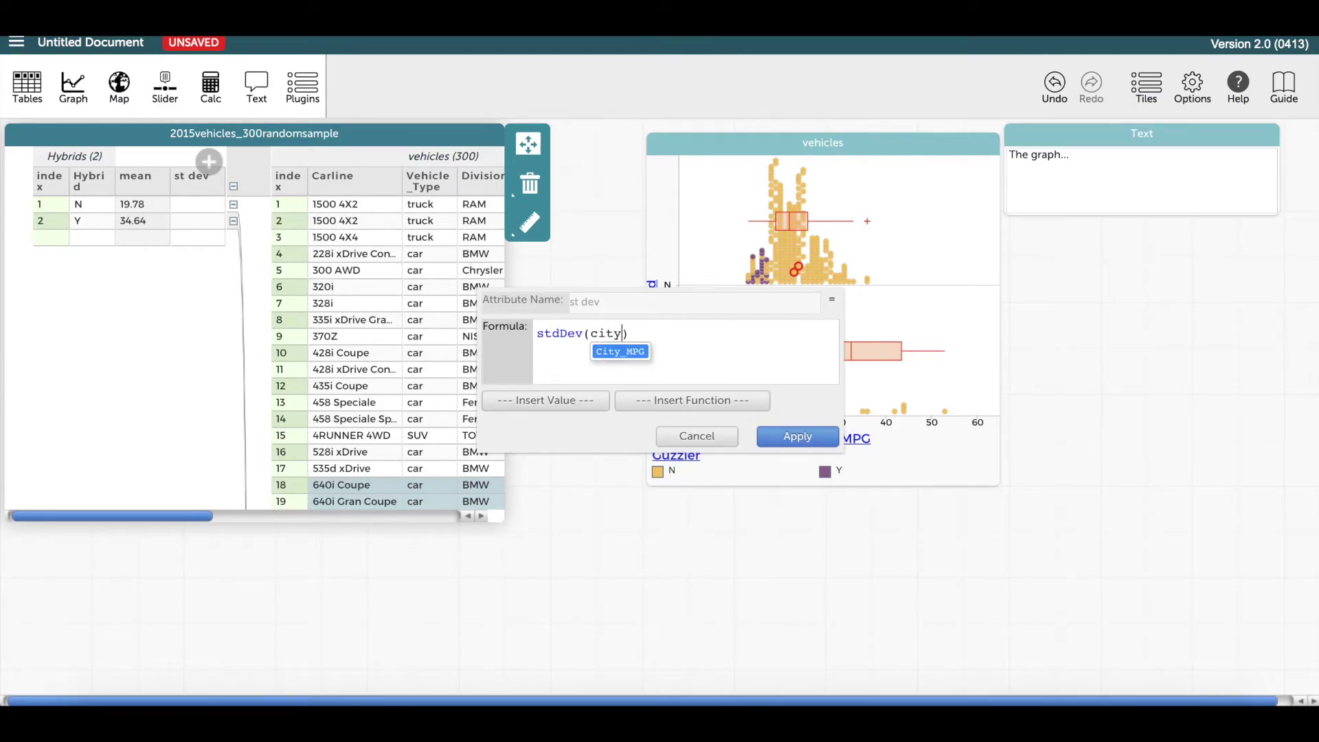
pyautogui.click(627, 352)
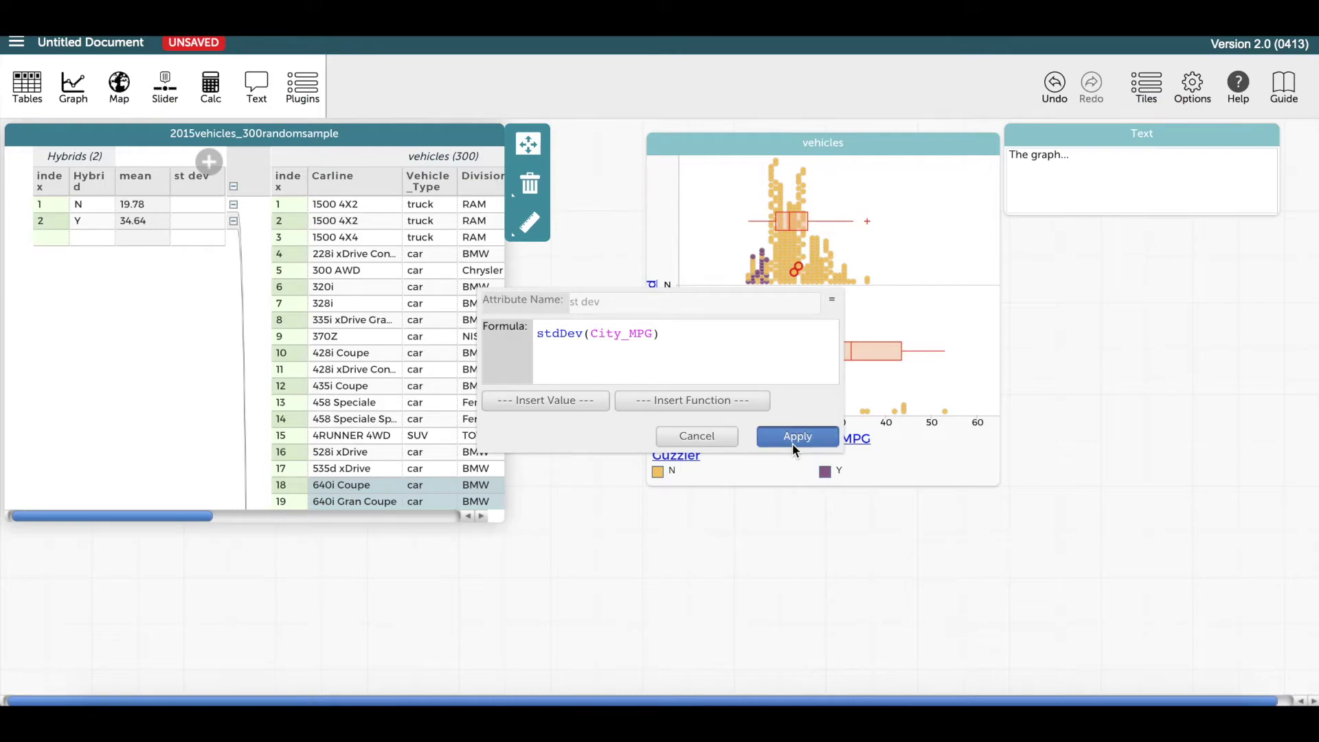
pyautogui.click(795, 438)
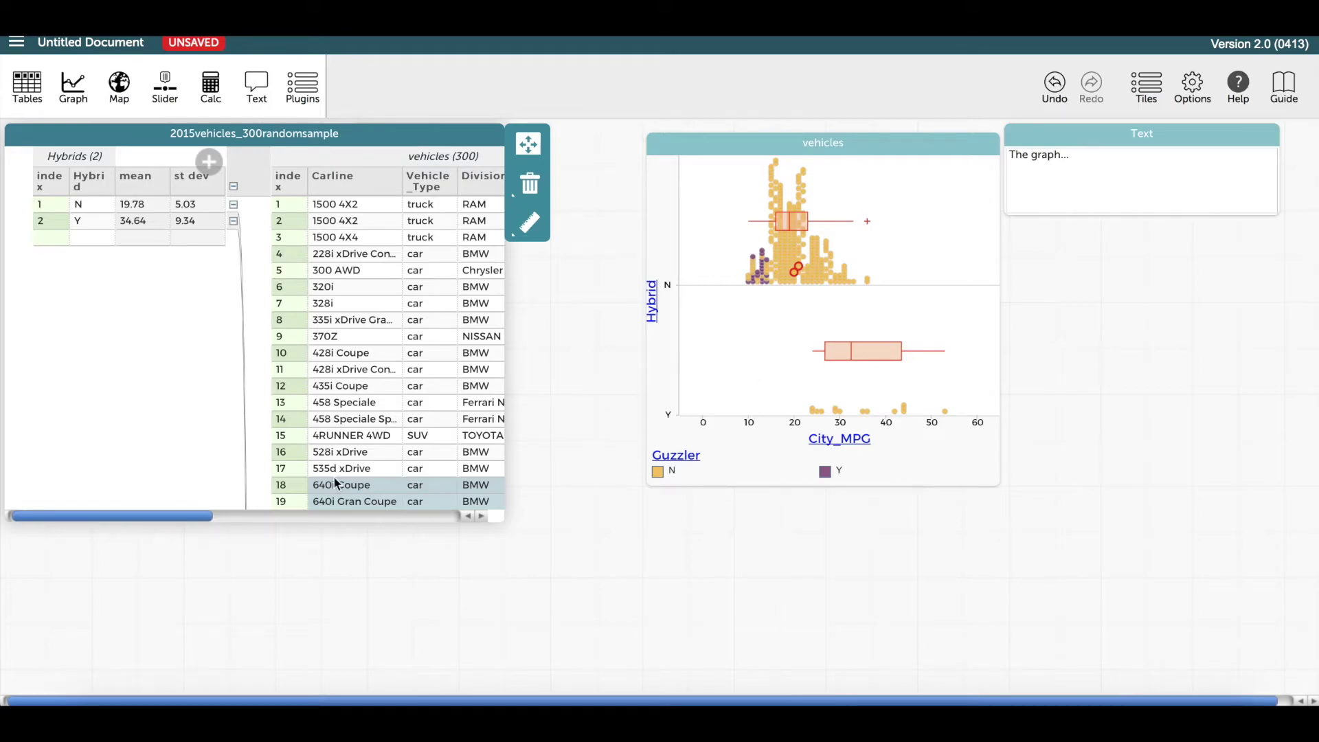
pyautogui.moveTo(198, 518); pyautogui.dragTo(318, 519)
# Plot Hwy_MPG against City_MPG and add a movable line with squares of residuals
pyautogui.moveTo(362, 180); pyautogui.dragTo(662, 275)
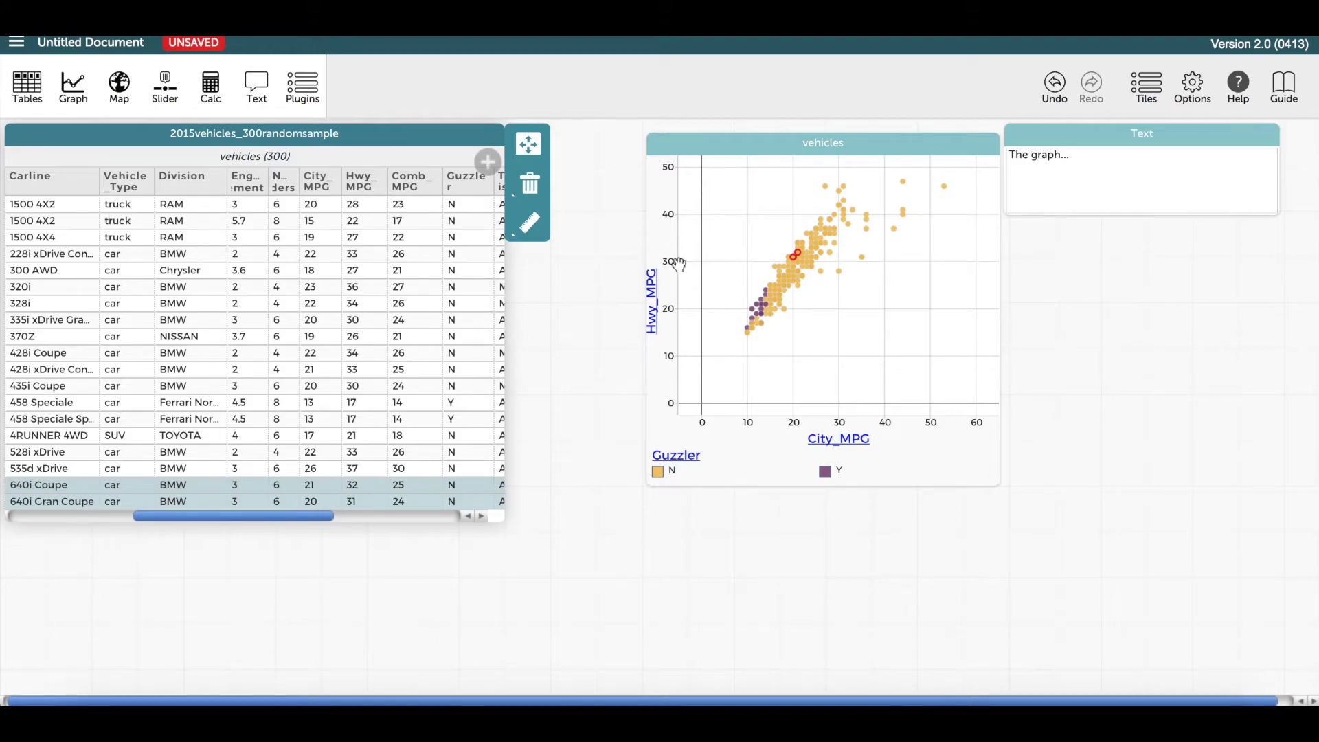
pyautogui.click(922, 308)
pyautogui.click(1028, 241)
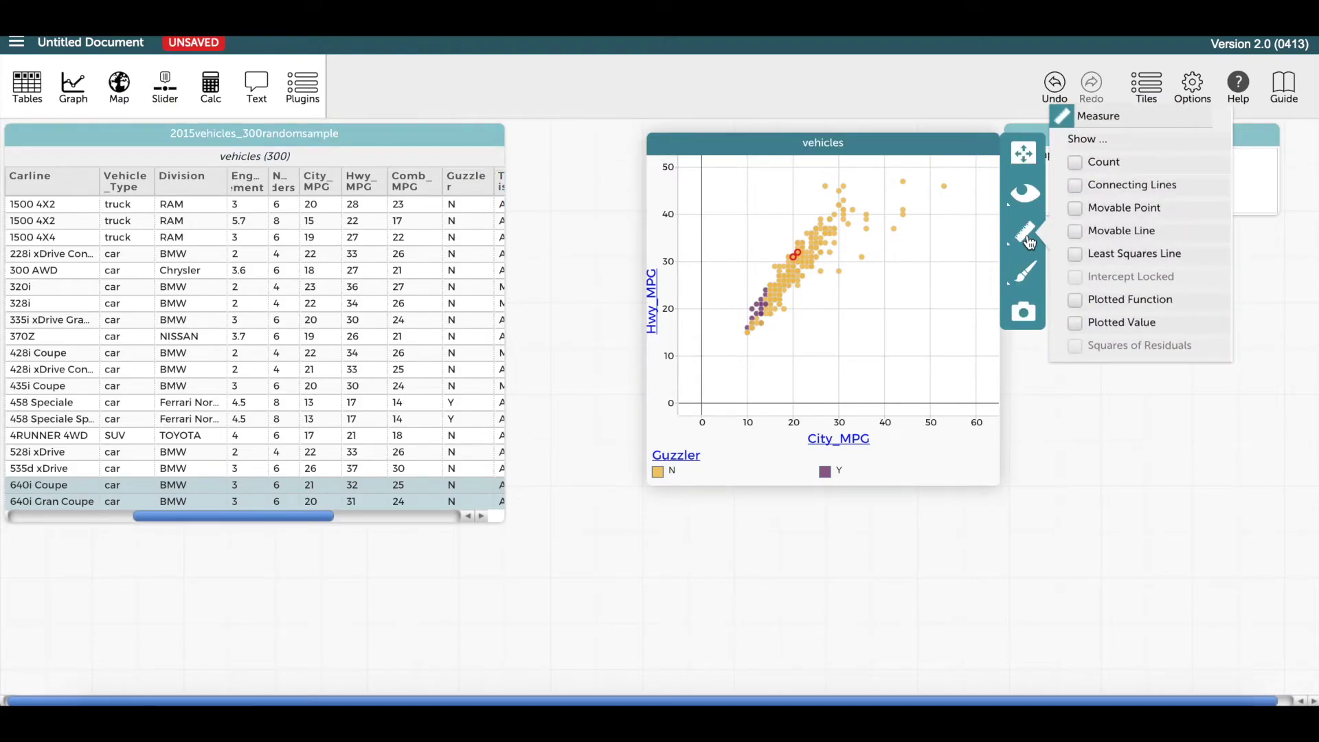
pyautogui.click(1075, 231)
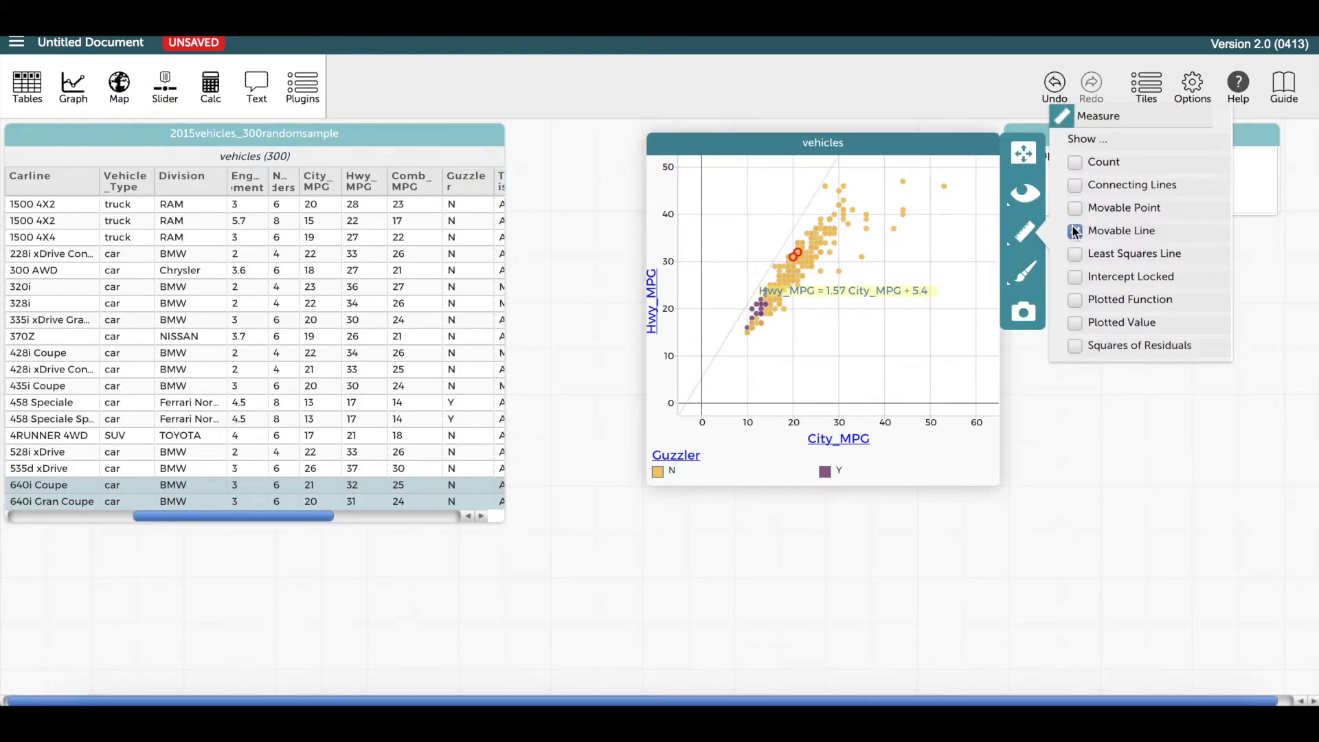
pyautogui.click(1075, 342)
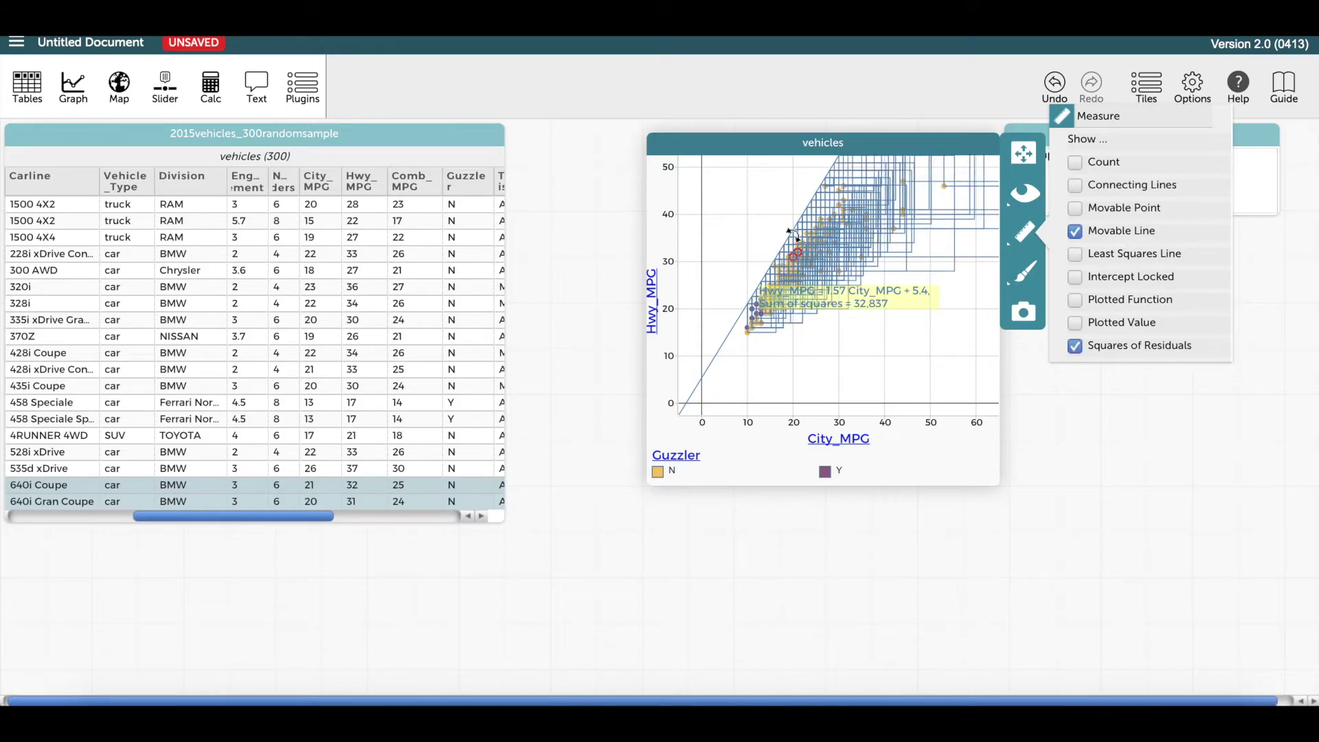
# Fit the movable line to Hwy_MPG = 1.21 City_MPG + 2.7, sum of squares 3,518
pyautogui.moveTo(790, 233); pyautogui.dragTo(811, 248)
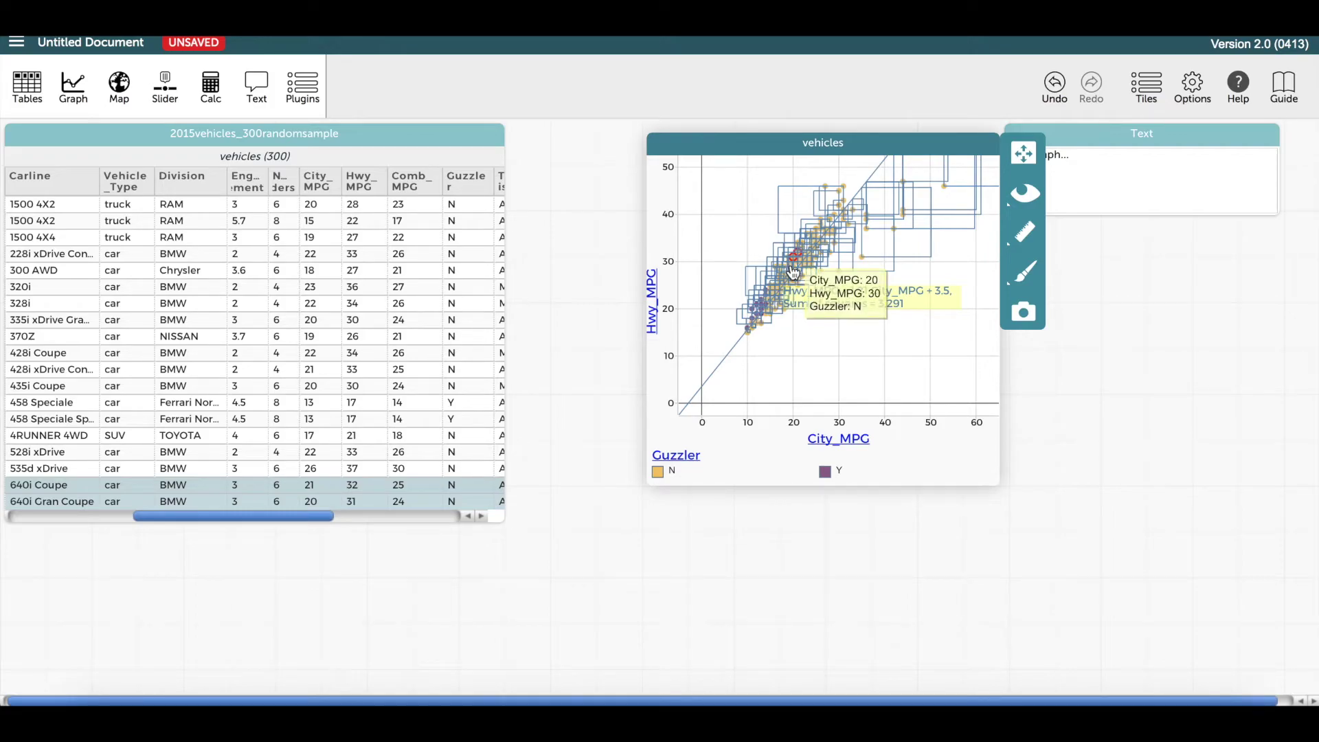
pyautogui.moveTo(789, 275); pyautogui.dragTo(793, 290)
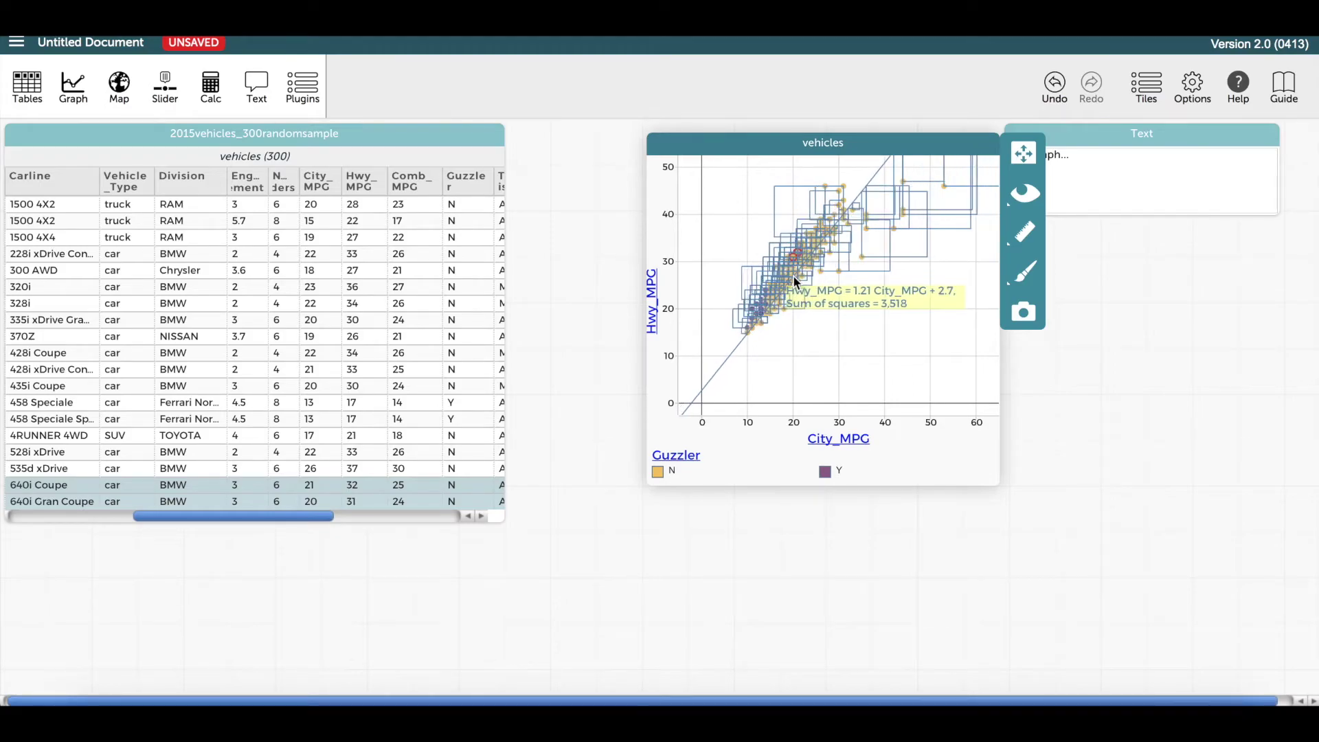
pyautogui.click(1020, 237)
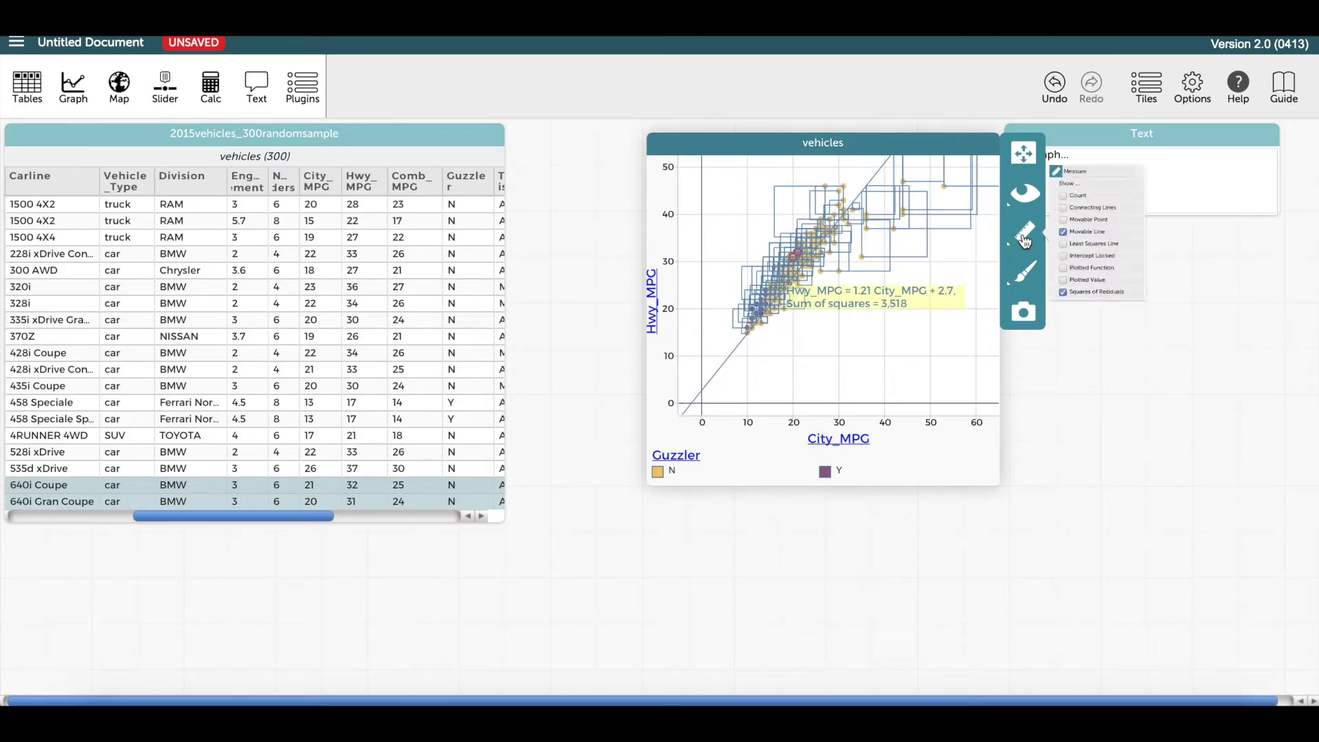
# Add the least squares line and remove the Guzzler colour legend
pyautogui.click(1070, 254)
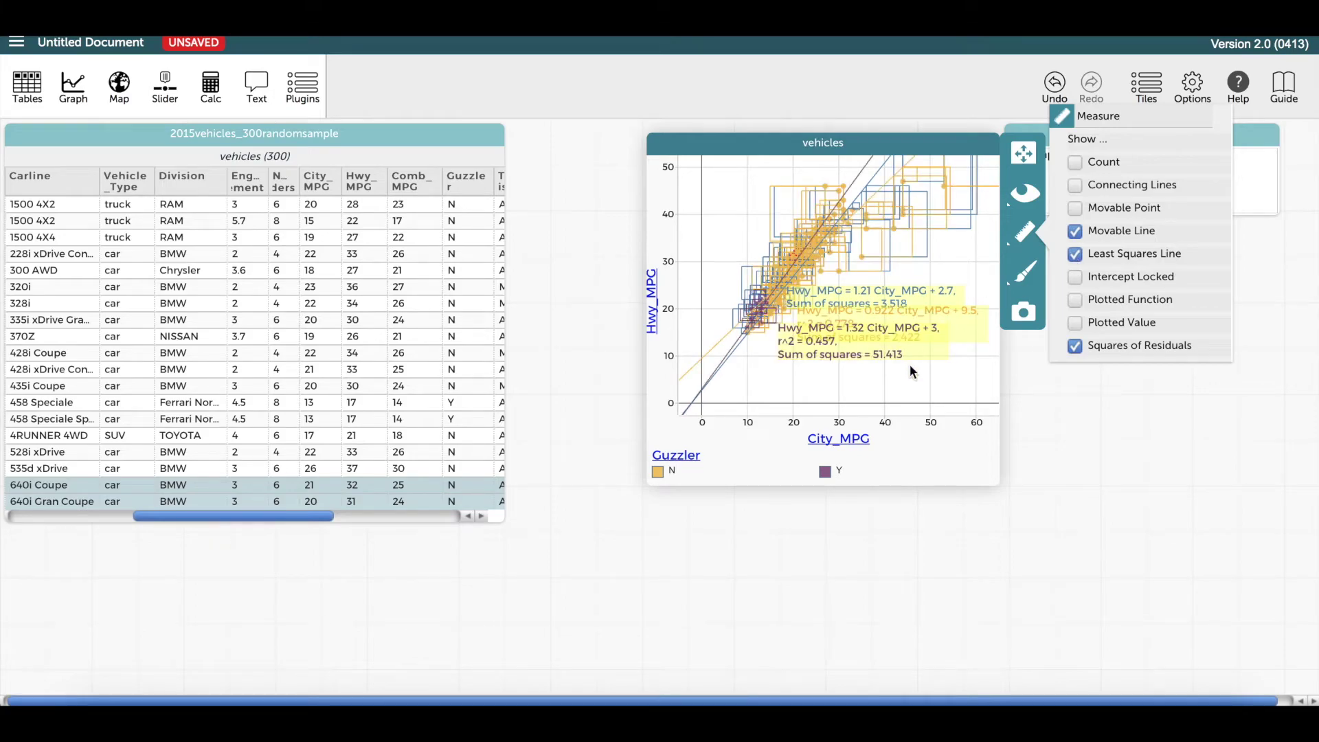
pyautogui.click(904, 392)
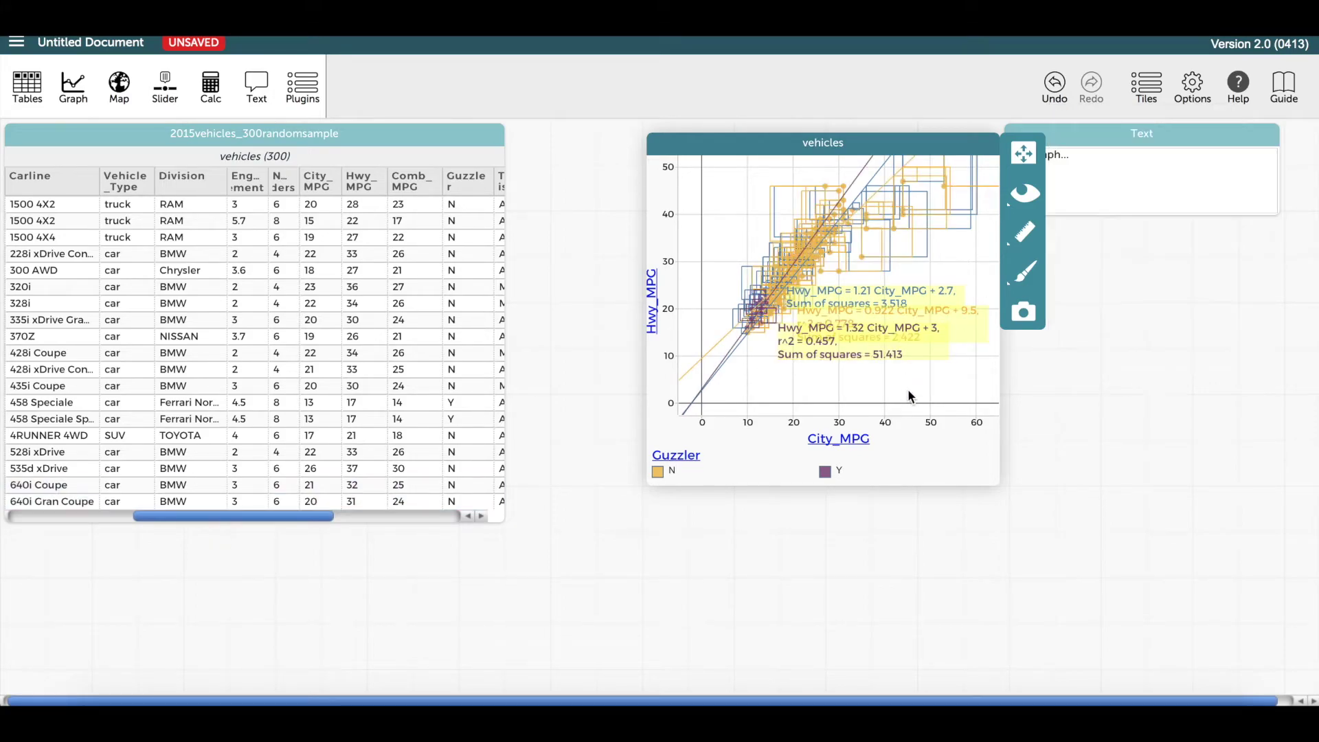
pyautogui.click(677, 456)
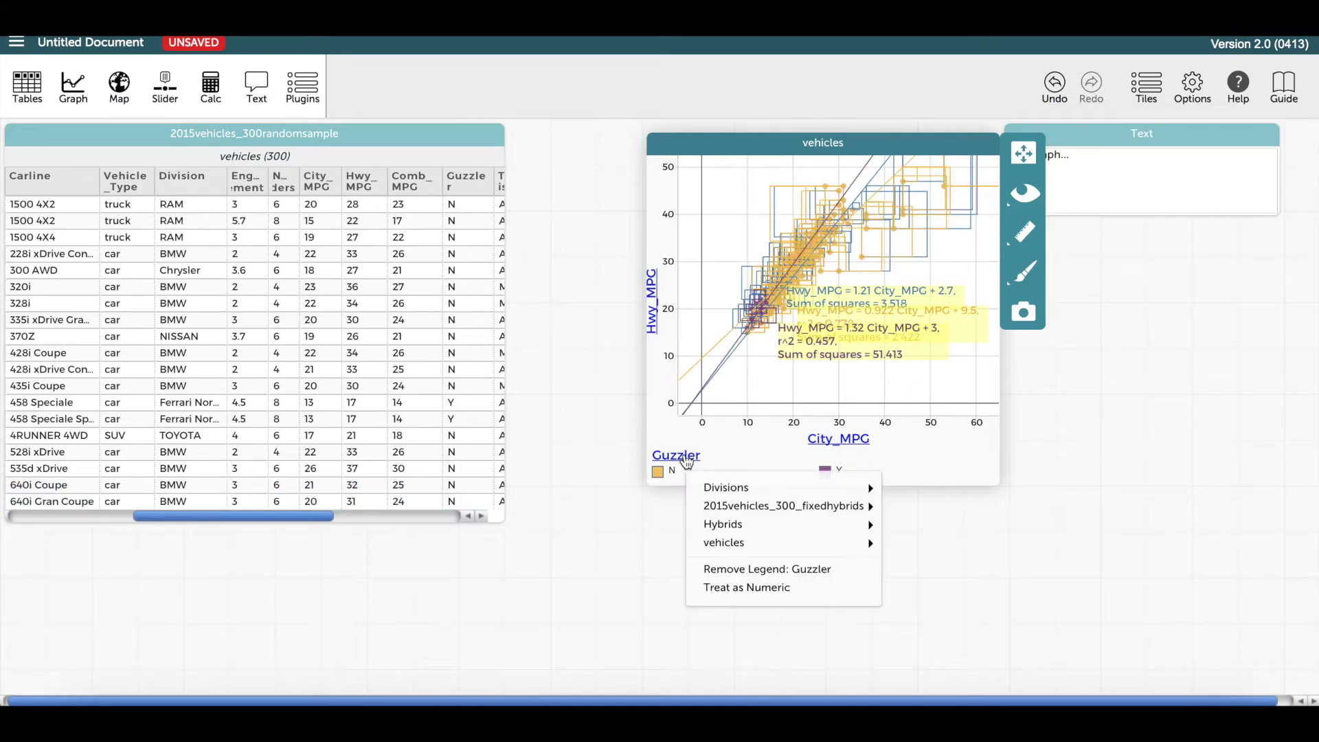
pyautogui.click(776, 571)
# Hide the movable line and squares of residuals, leaving Hwy_MPG = 0.943 City_MPG + 8.9
pyautogui.click(1023, 234)
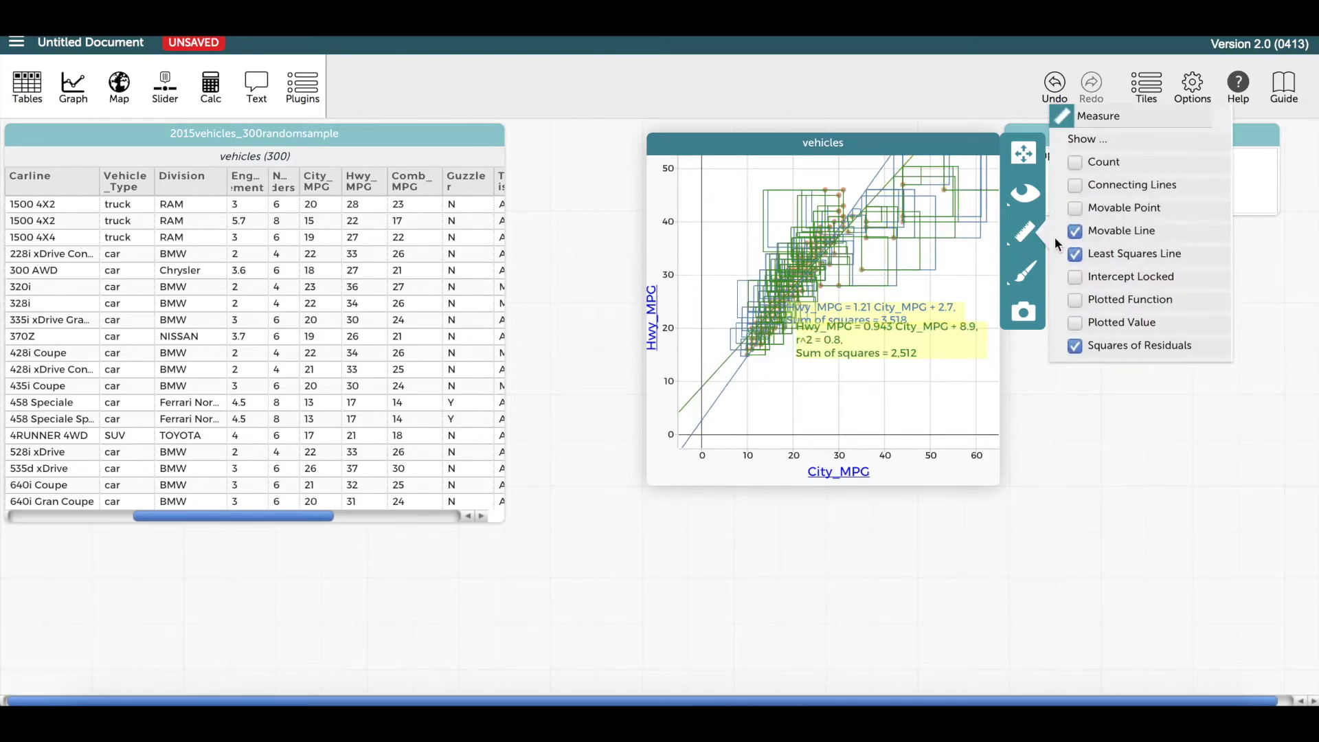
pyautogui.click(1075, 231)
pyautogui.click(1076, 346)
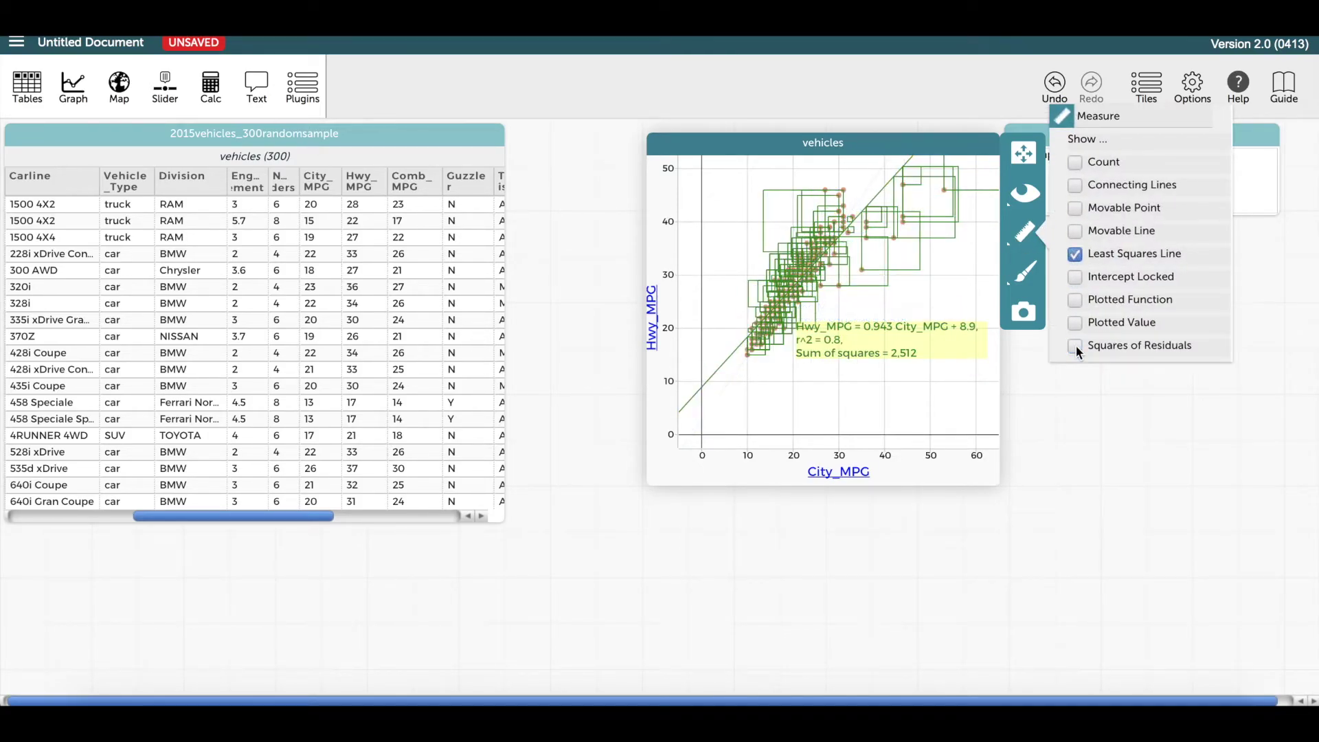
pyautogui.click(884, 400)
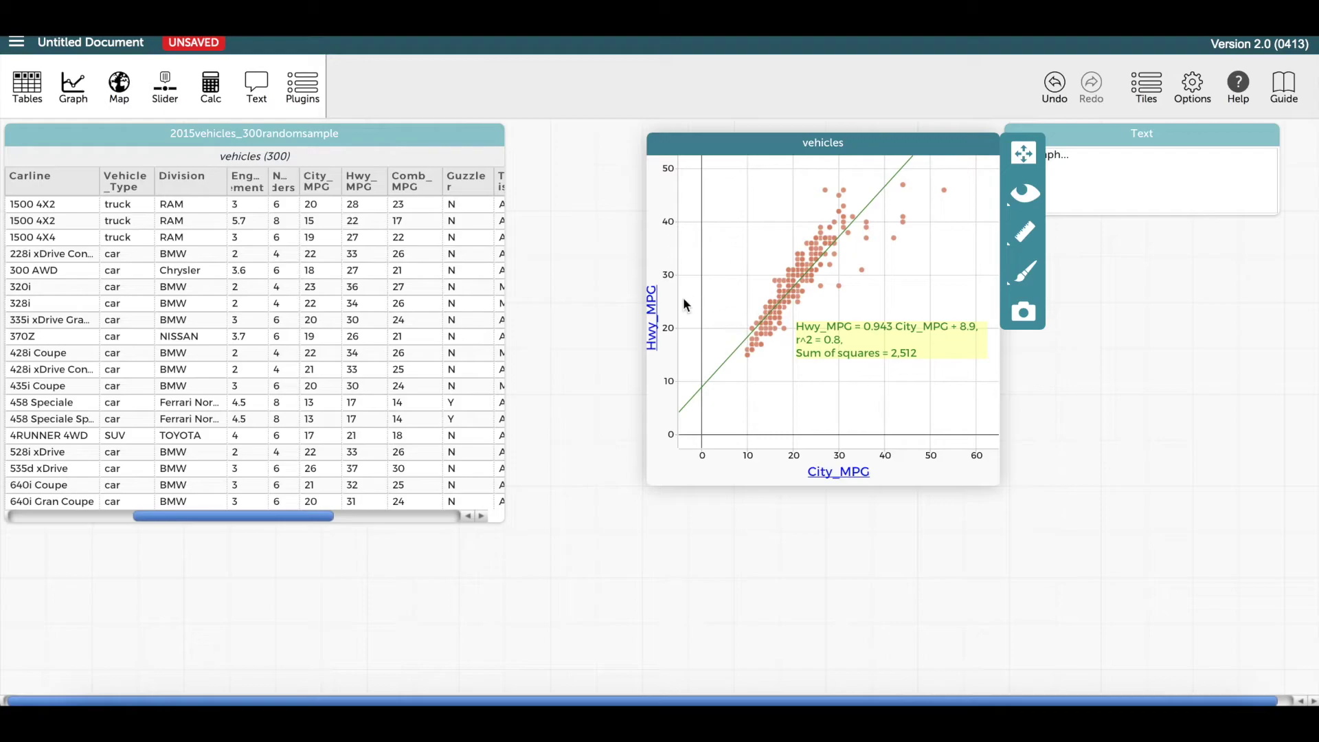
# Remove Hwy_MPG from the y axis and City_MPG from the x axis
pyautogui.click(651, 307)
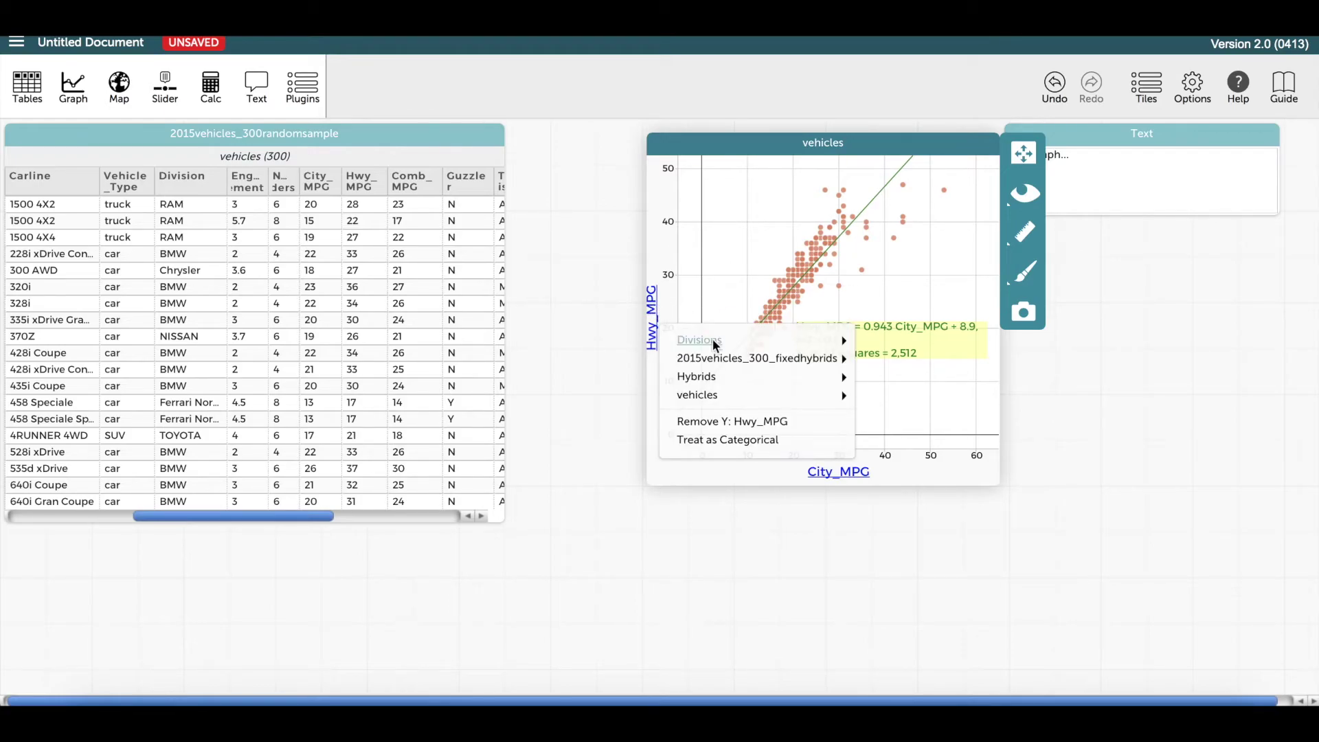
pyautogui.click(724, 421)
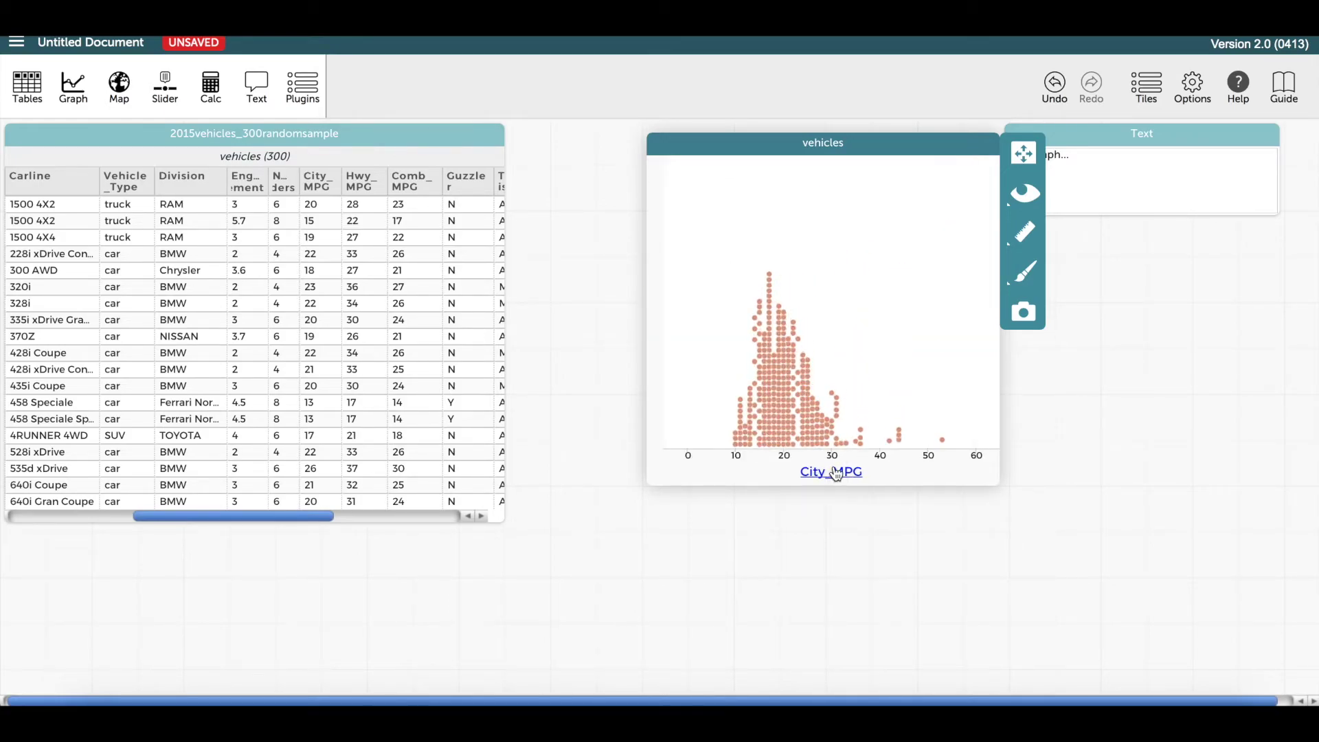
pyautogui.click(837, 472)
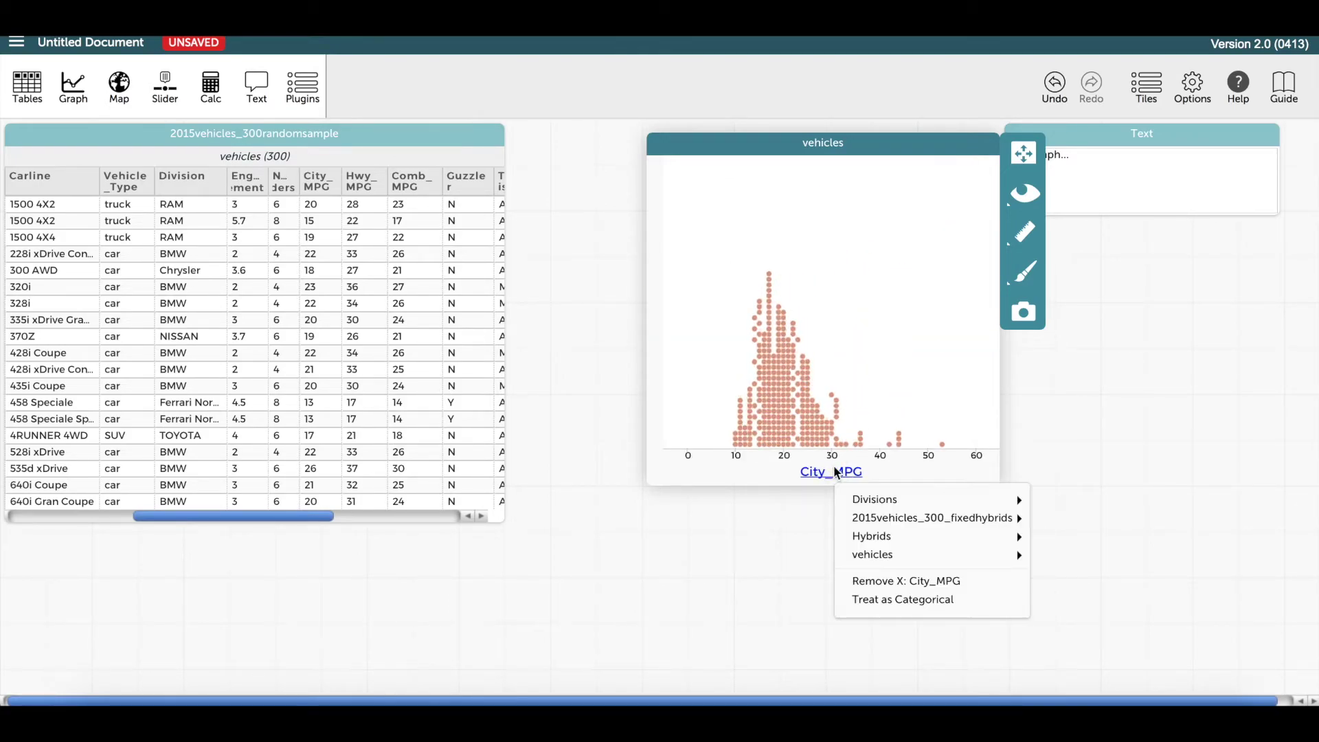
pyautogui.click(909, 580)
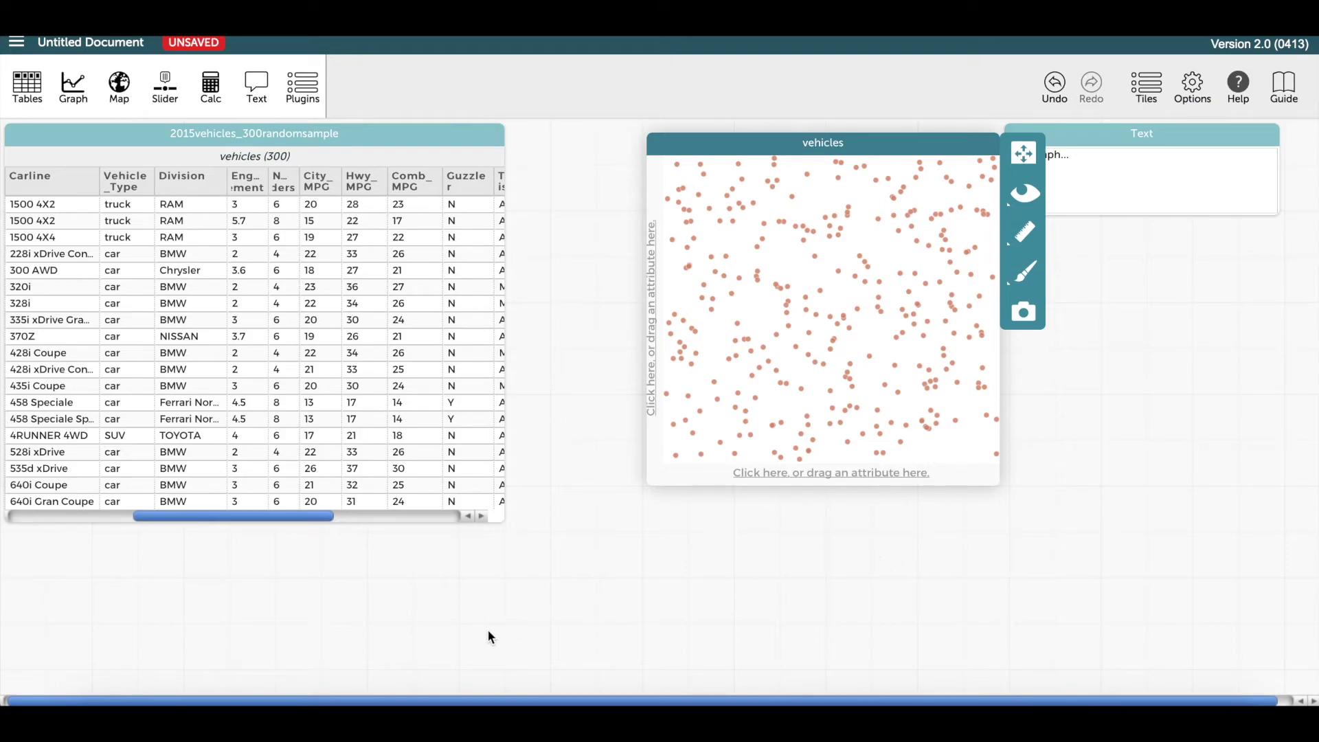
pyautogui.click(228, 508)
# Put Transmission on the graph's x axis and Vehicle_Type on its y axis
pyautogui.moveTo(277, 517); pyautogui.dragTo(353, 536)
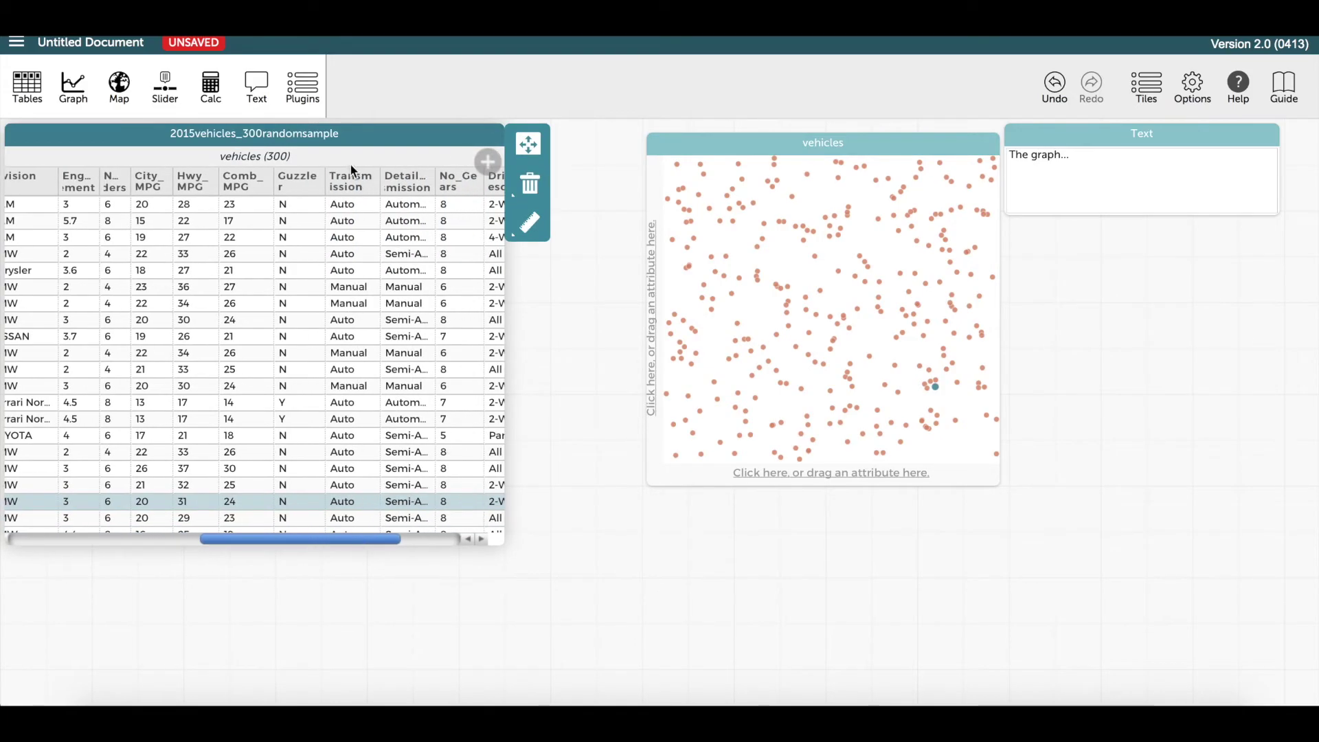
pyautogui.moveTo(341, 180); pyautogui.dragTo(821, 477)
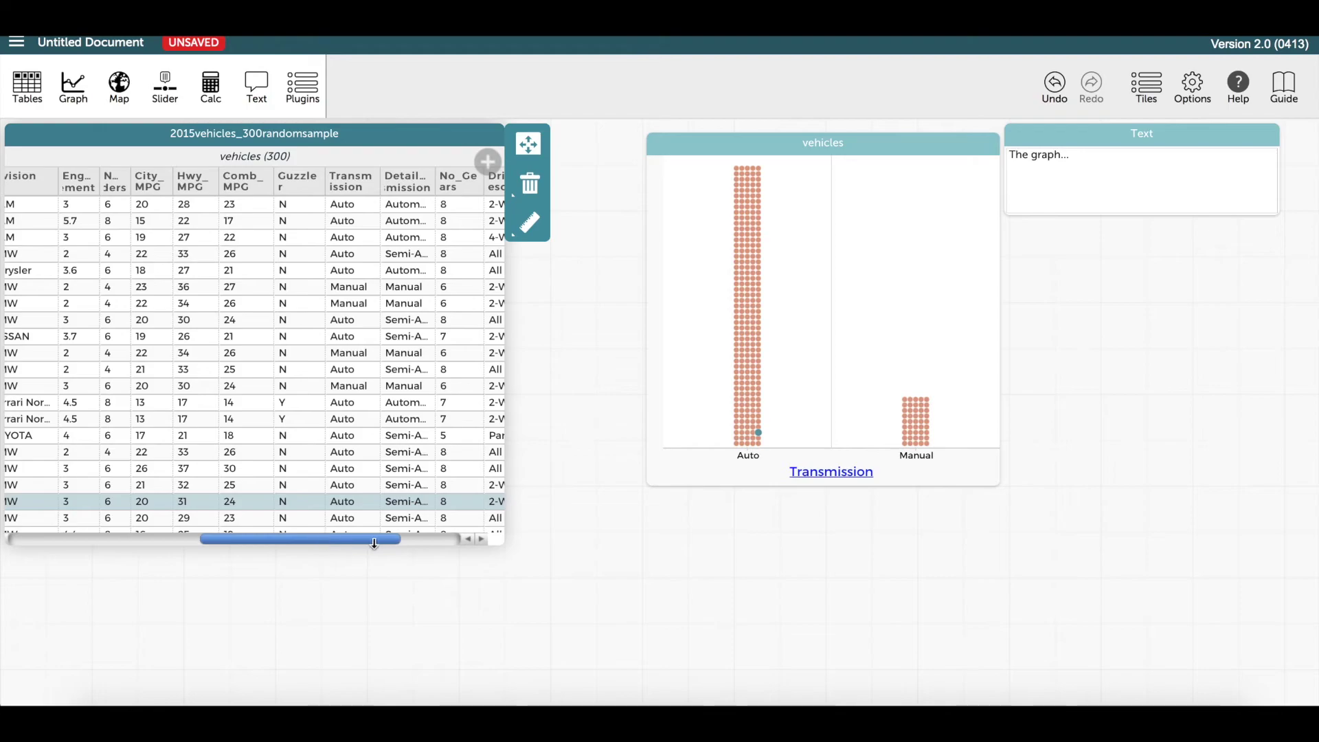
pyautogui.moveTo(374, 544); pyautogui.dragTo(248, 533)
pyautogui.moveTo(139, 184); pyautogui.dragTo(652, 298)
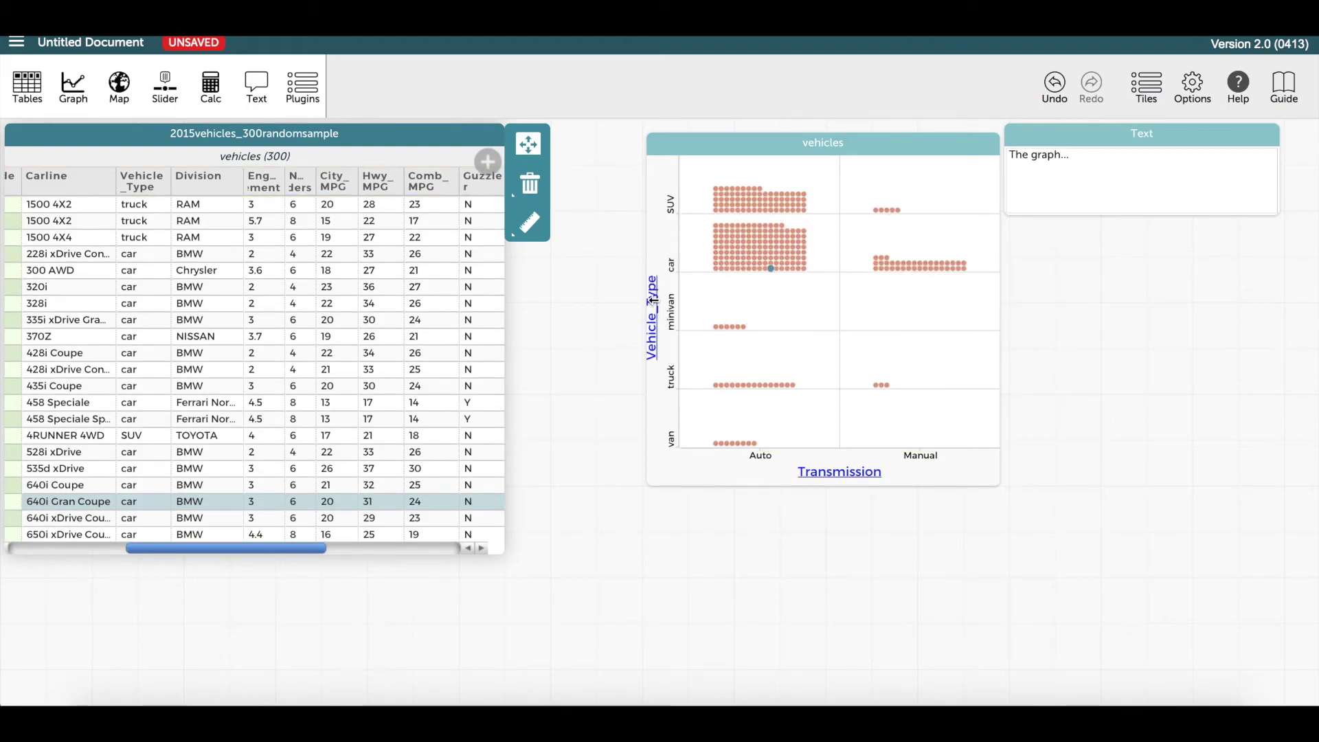
pyautogui.click(945, 294)
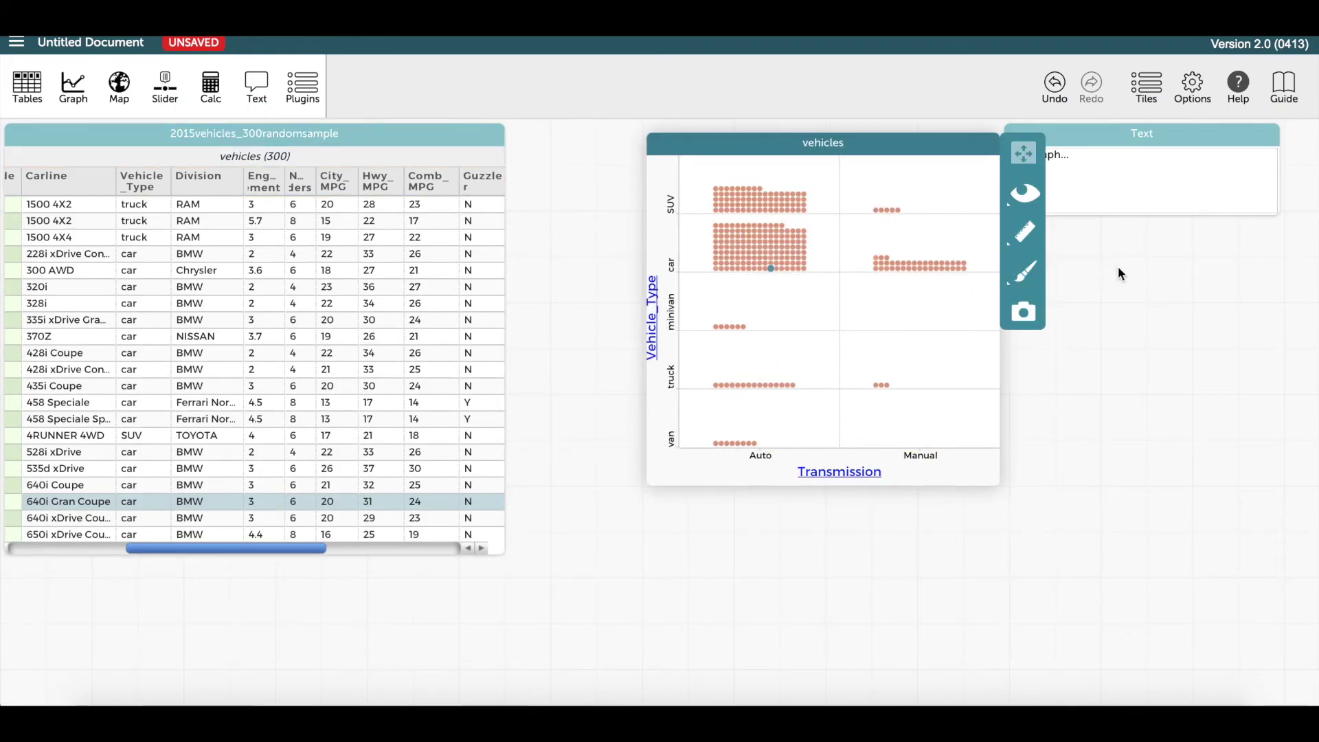
# Show count and row percentage per cell, e.g. SUV Auto 77 (94%), then minimize the table
pyautogui.click(1019, 235)
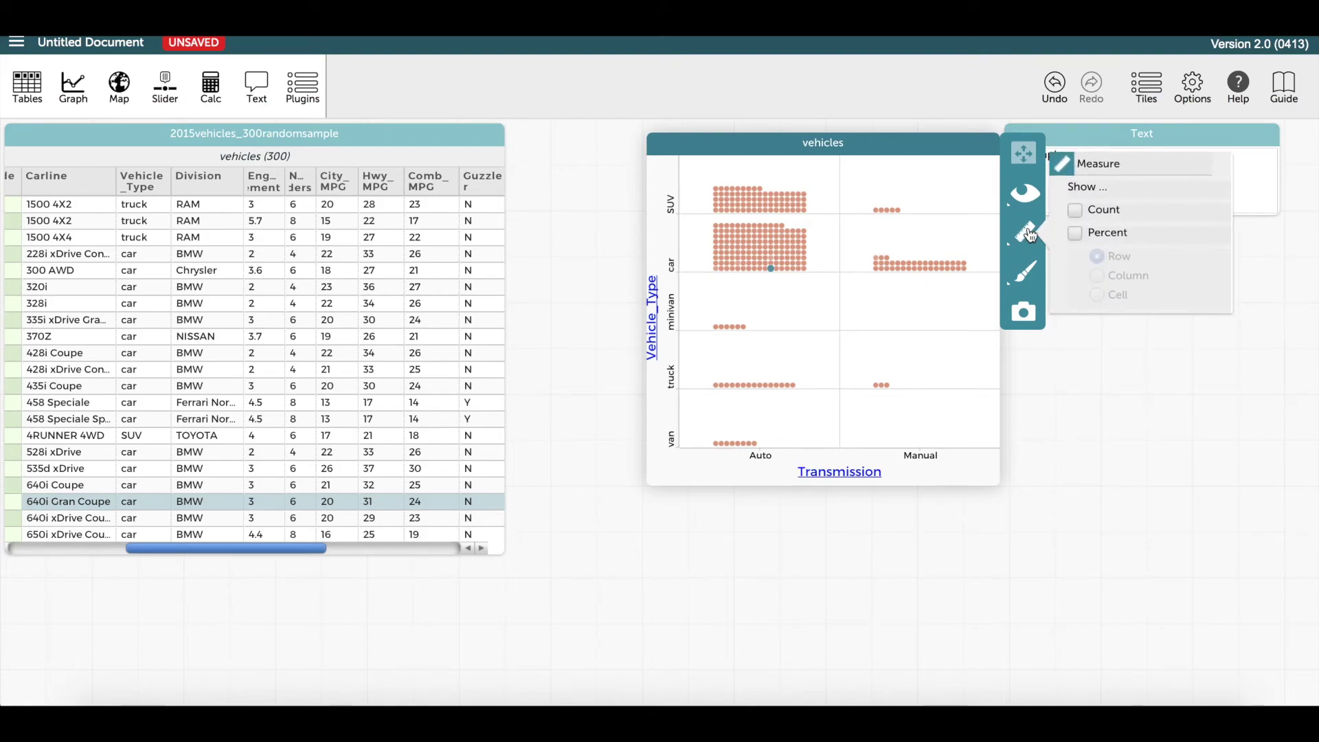
pyautogui.click(1076, 209)
pyautogui.click(1076, 233)
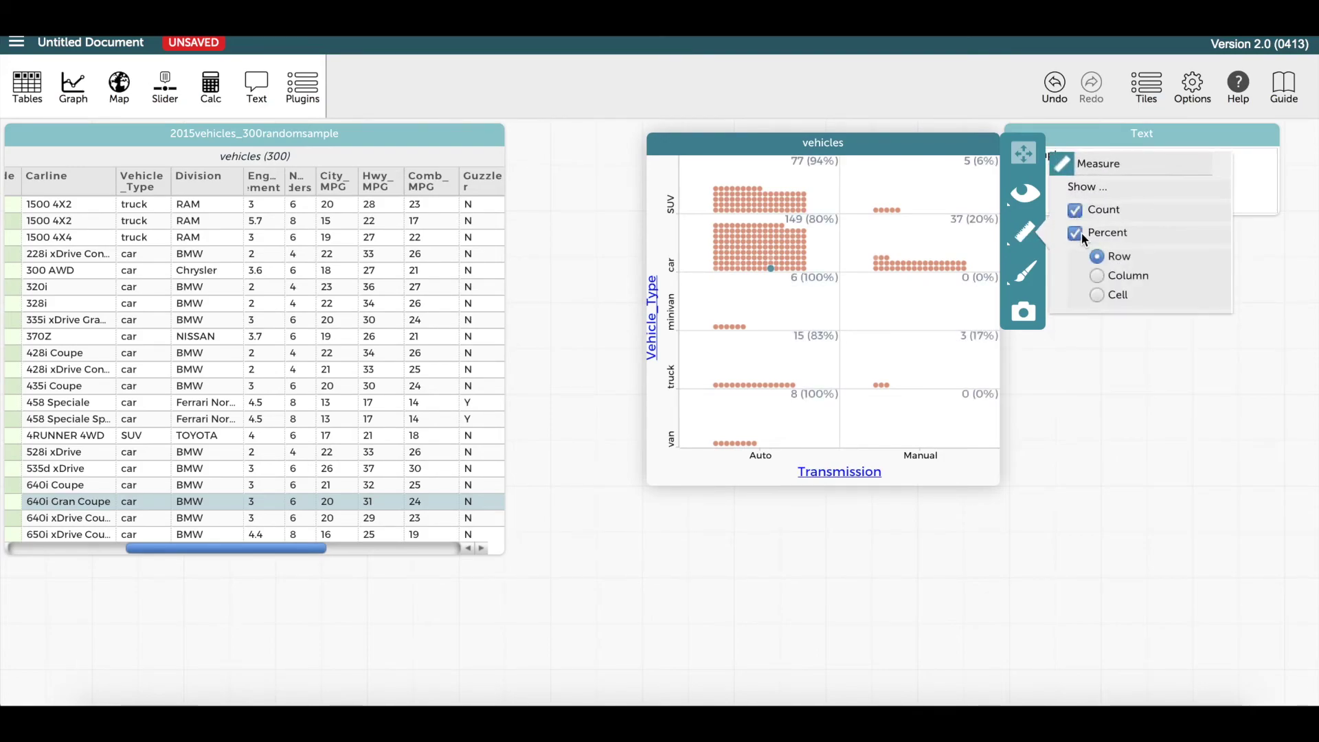
pyautogui.click(819, 528)
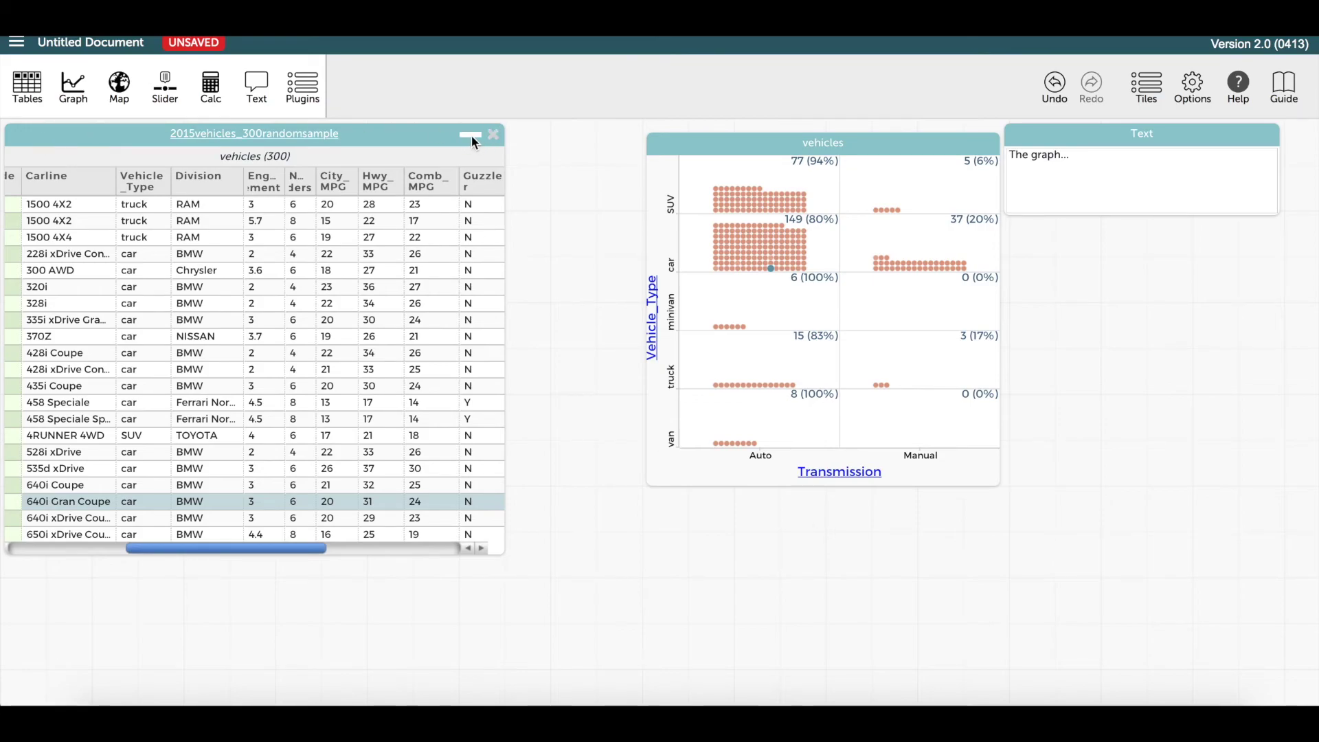
pyautogui.click(471, 134)
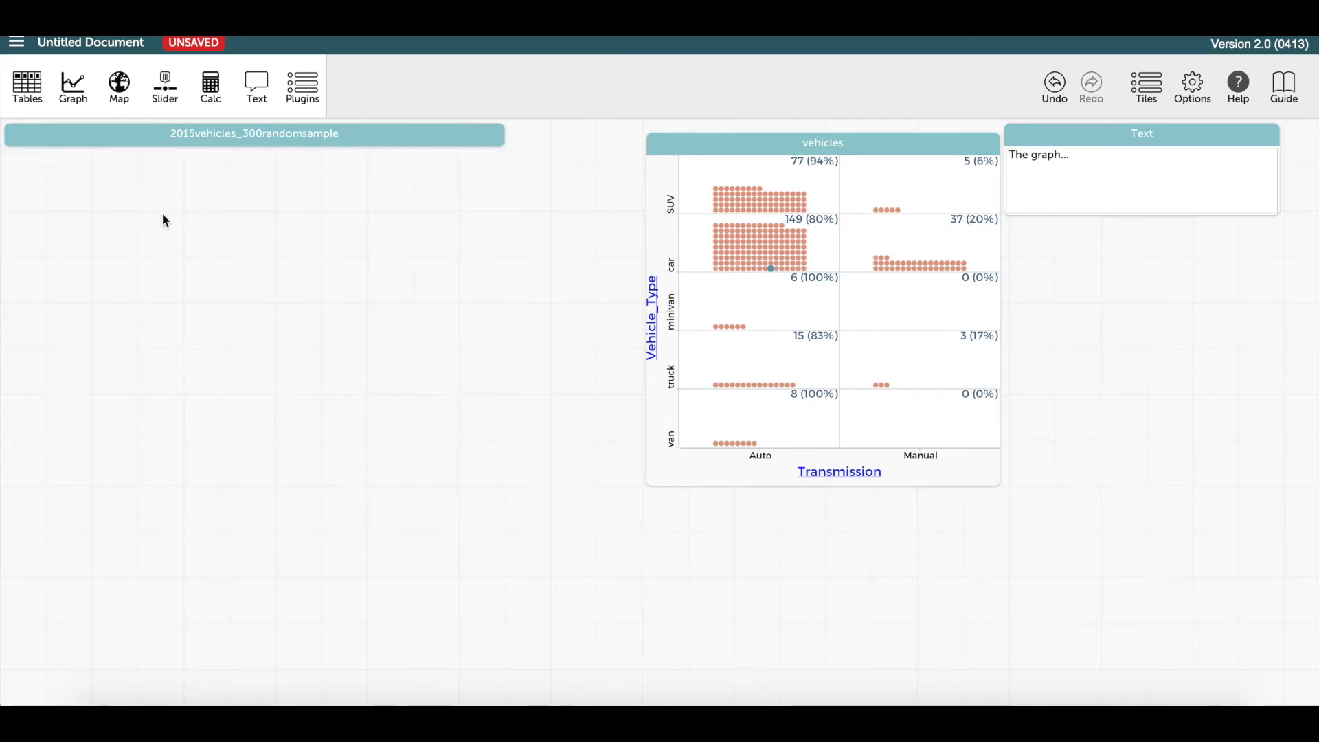
# Add a map and a v1 slider to the document, closing each again
pyautogui.click(135, 92)
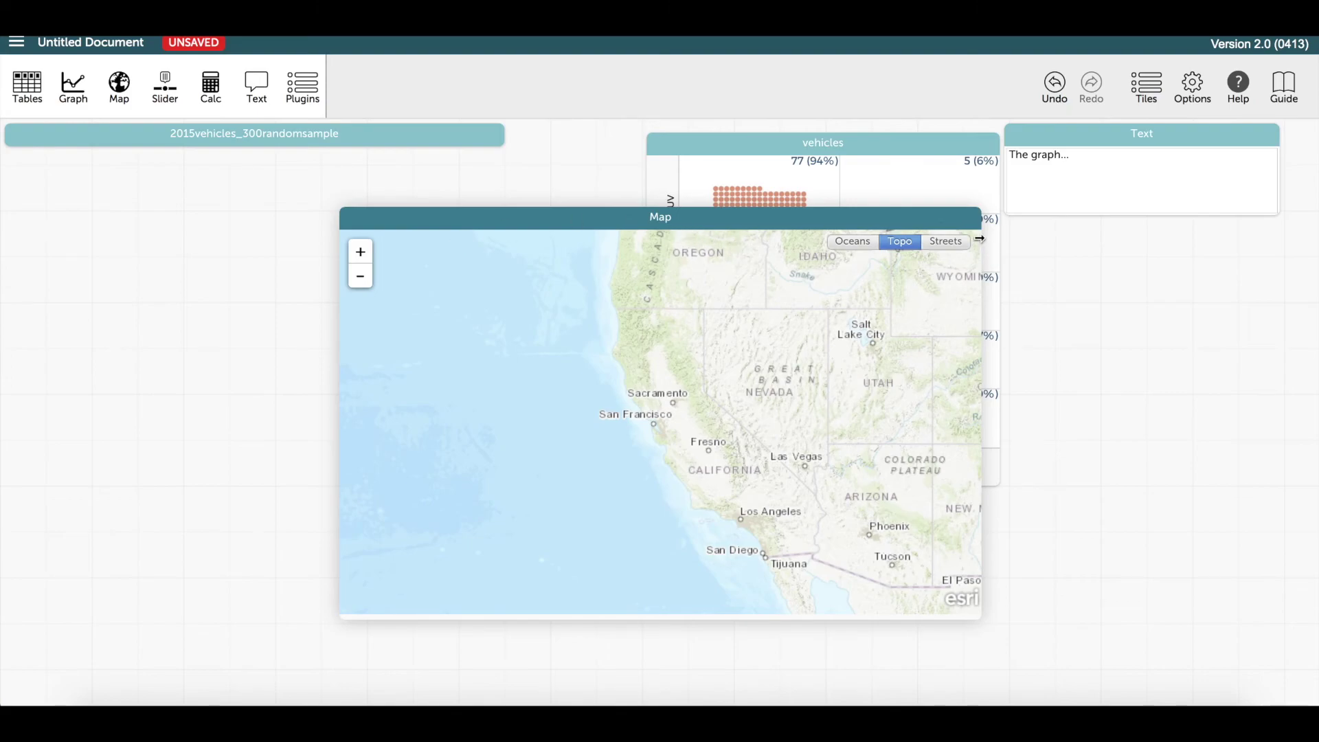
pyautogui.click(969, 217)
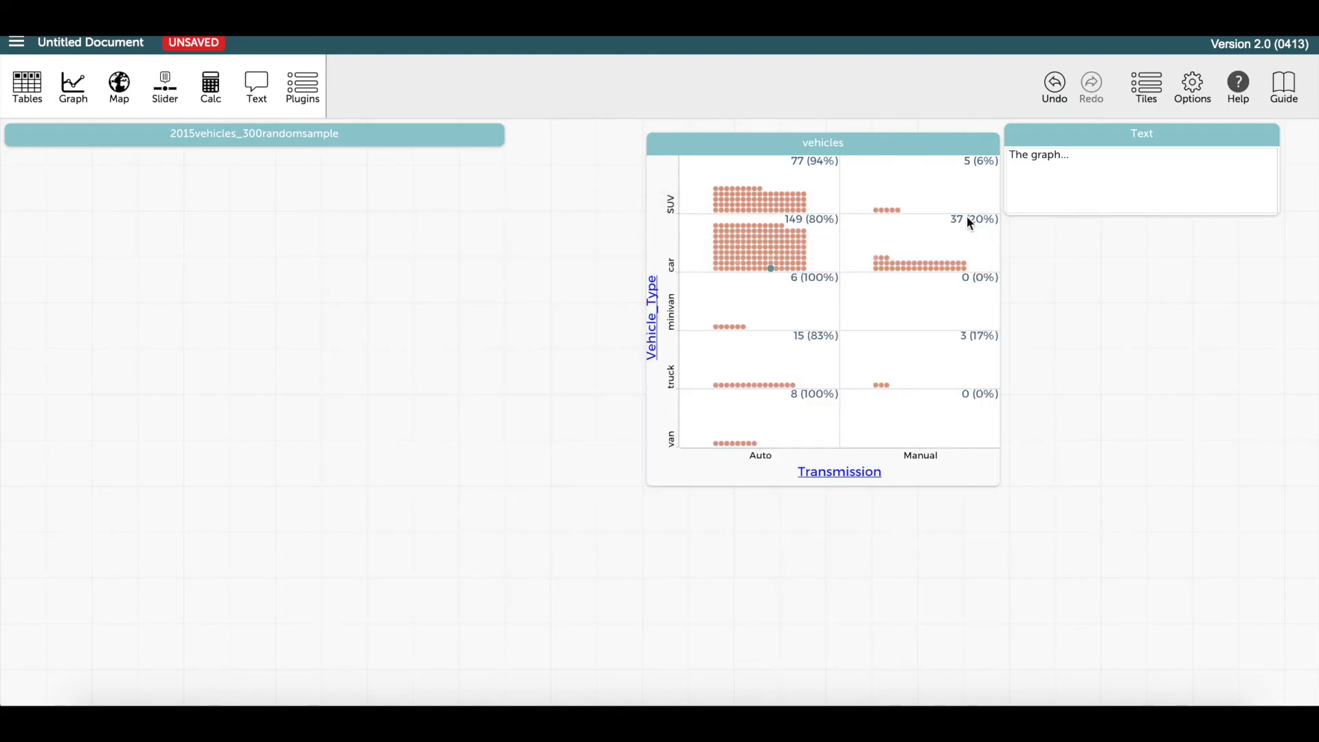
pyautogui.click(165, 91)
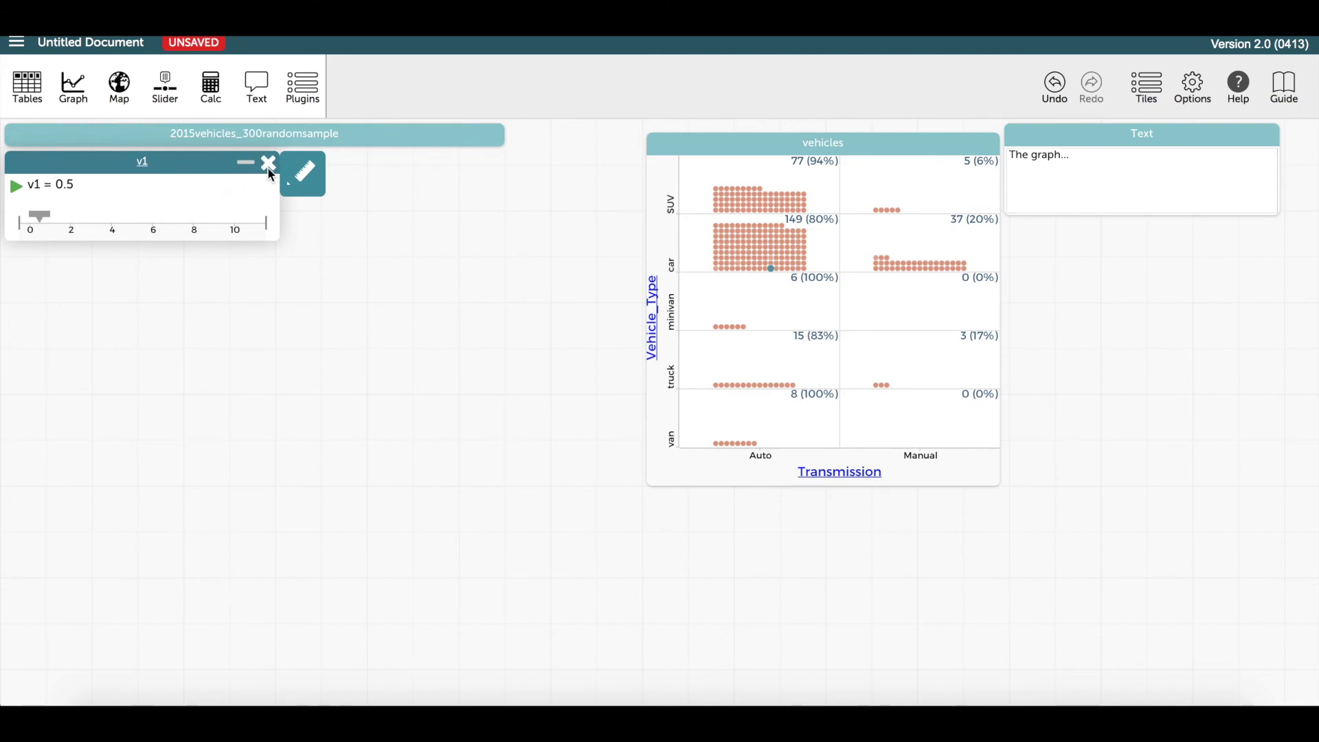
pyautogui.click(268, 165)
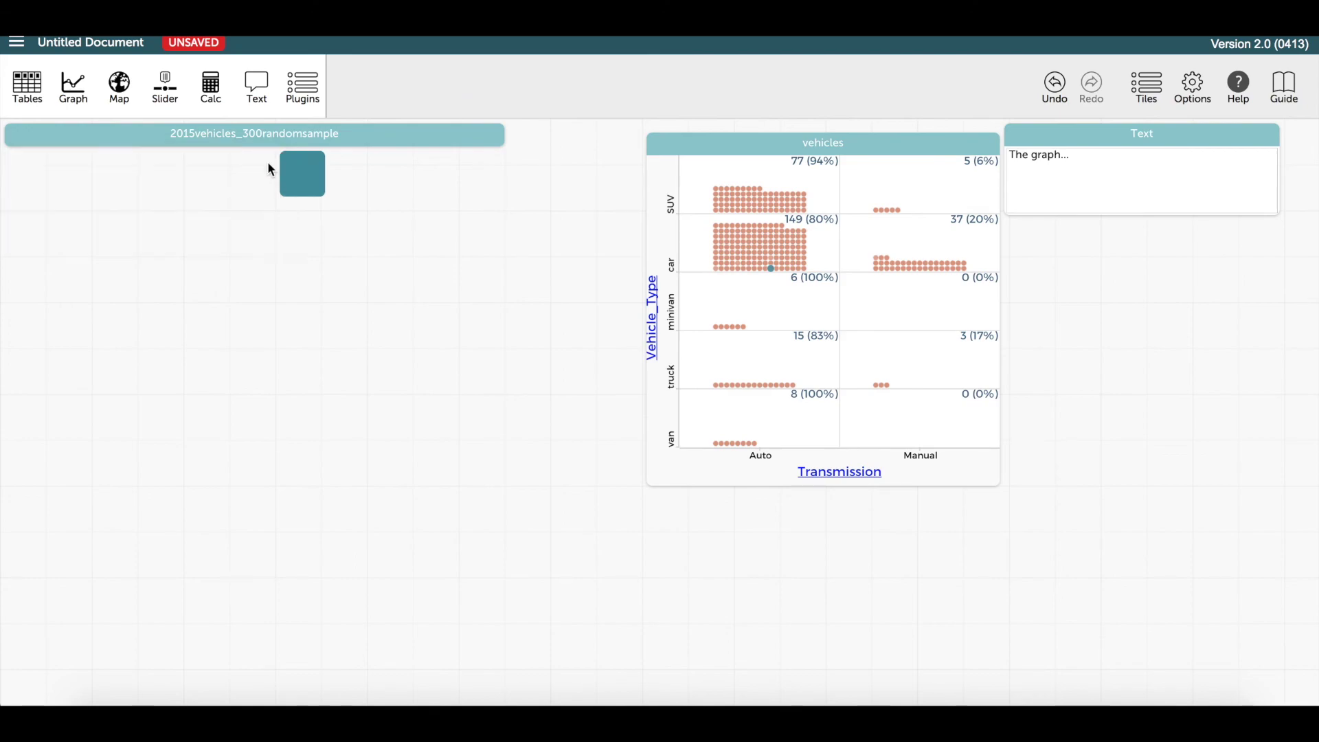
# Add the Sampler plugin and switch it to collector mode
pyautogui.click(309, 95)
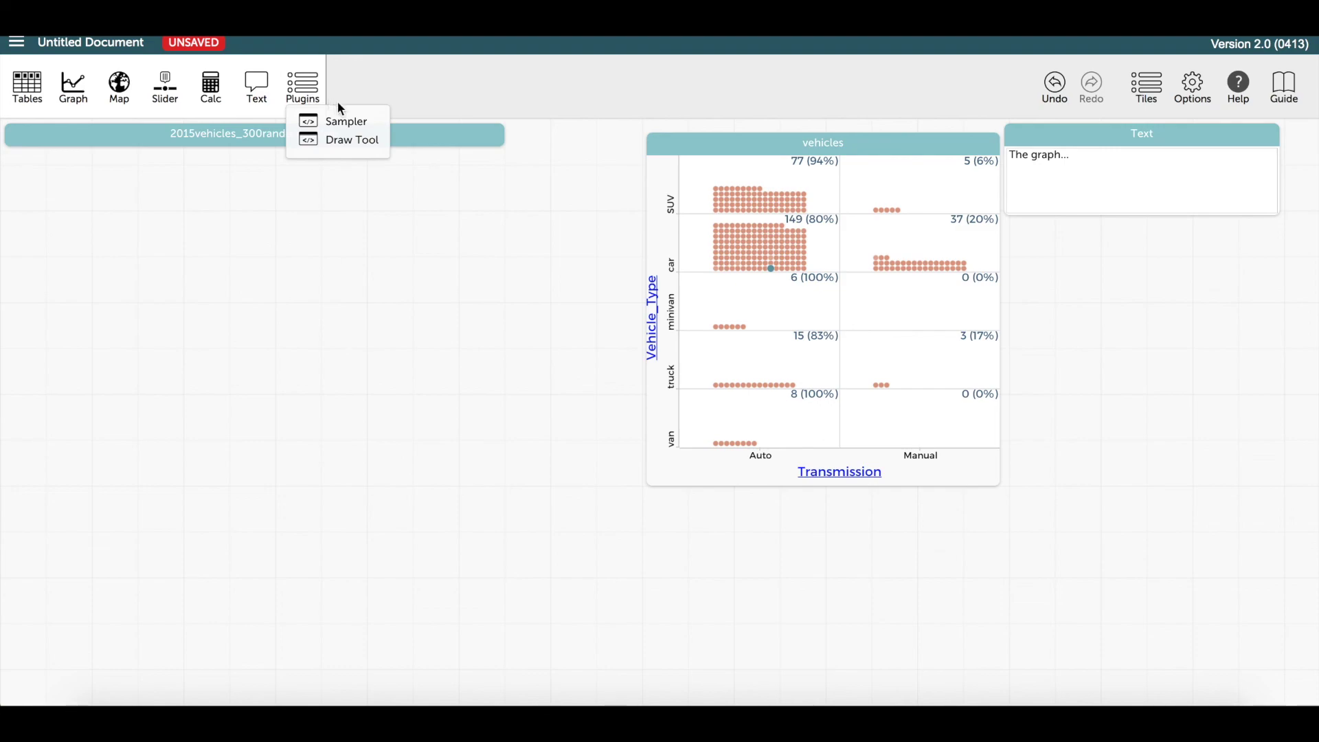
pyautogui.click(355, 129)
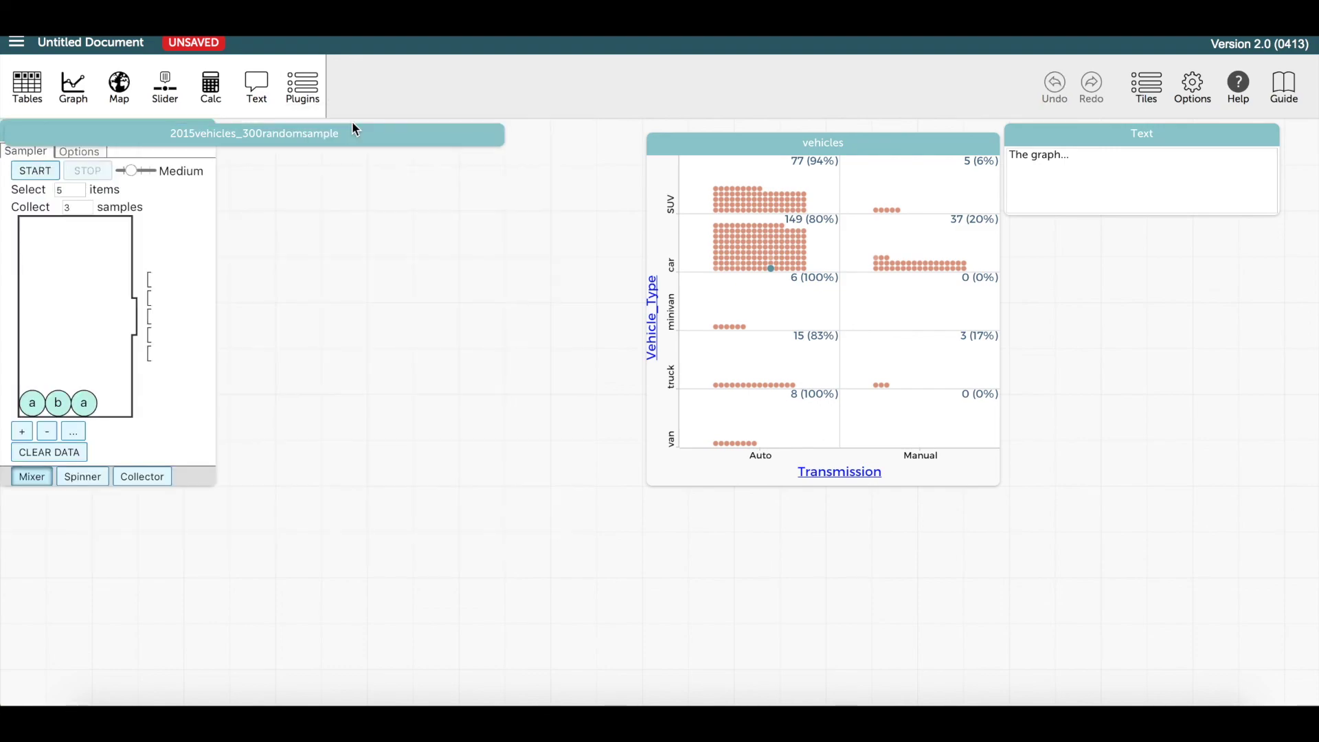
pyautogui.click(84, 481)
pyautogui.click(141, 478)
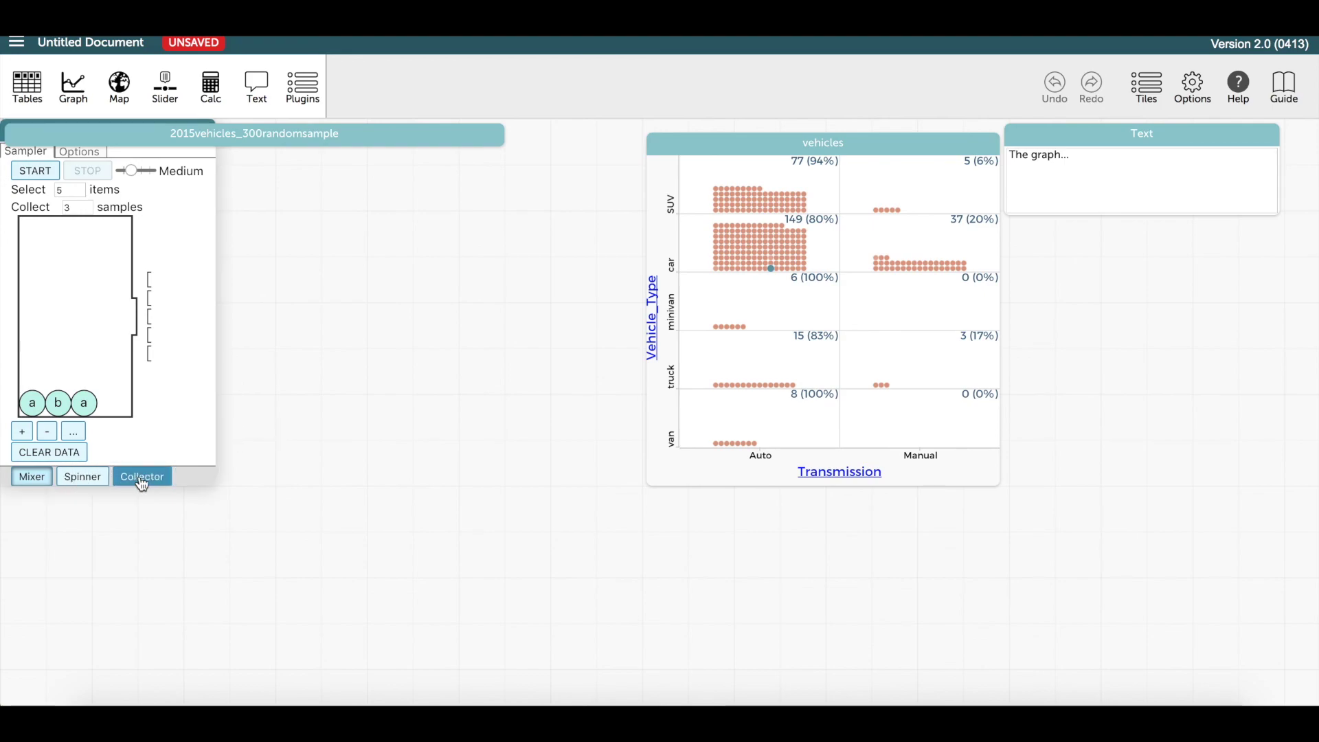